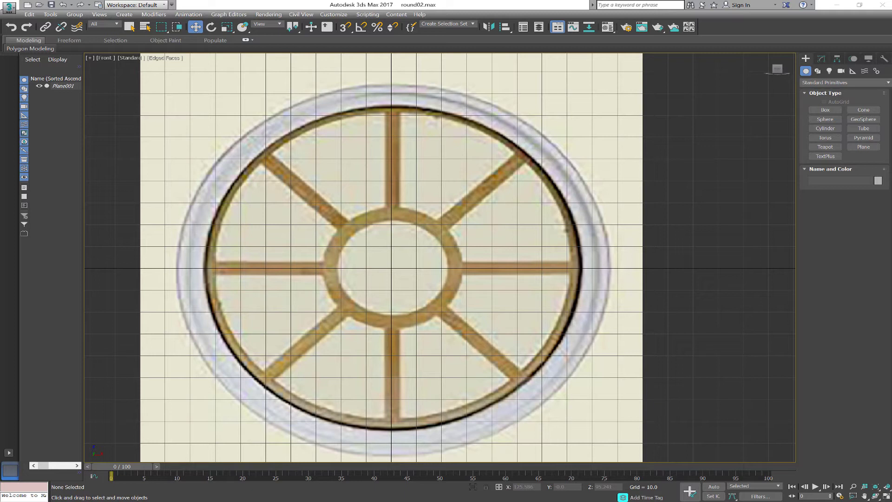
Step: Draw circle spline Circle001 (radius 20.99) from the hub centre and align it to the inner ring
left_click(817, 71)
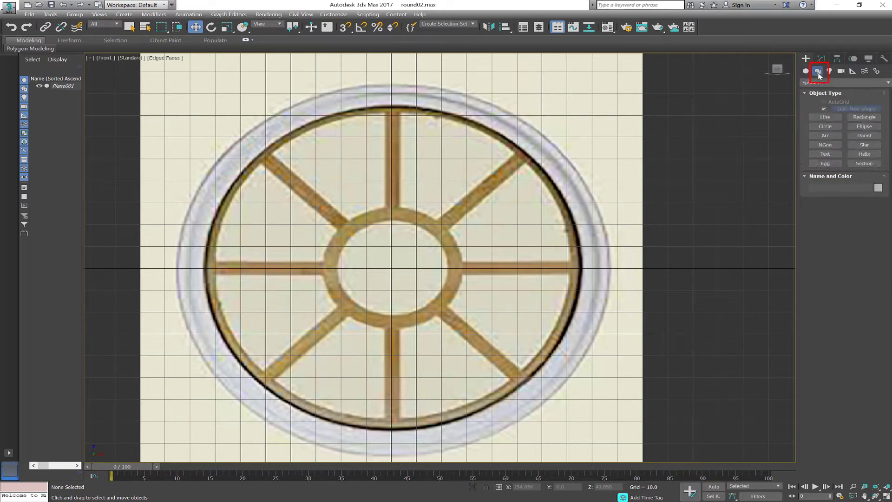
left_click(823, 127)
left_click(811, 219)
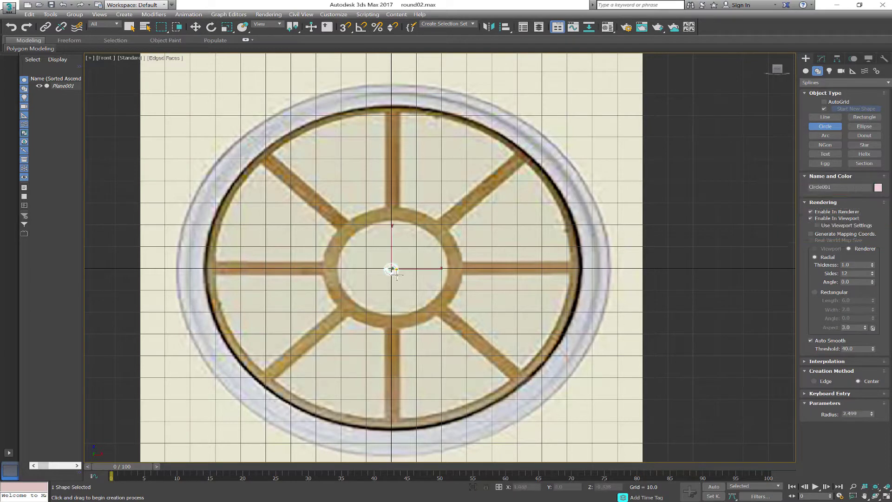
left_click_drag(392, 268, 425, 304)
key("w")
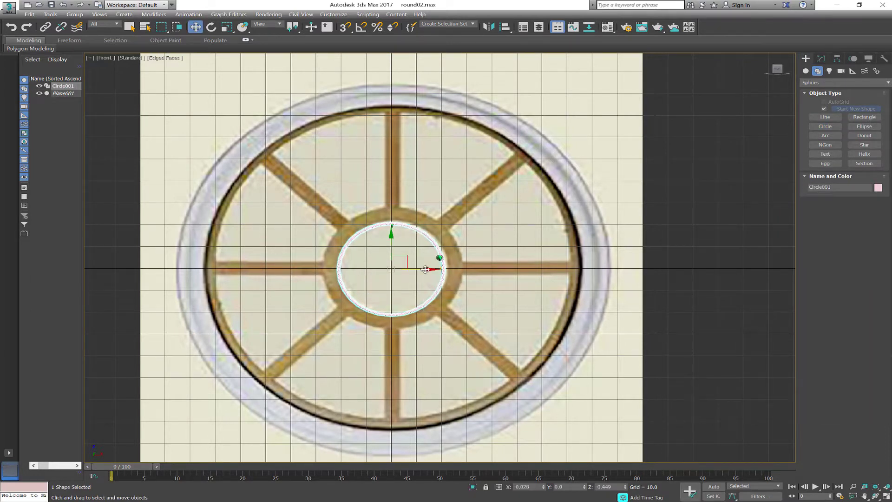
scroll(418, 268, "up", 3)
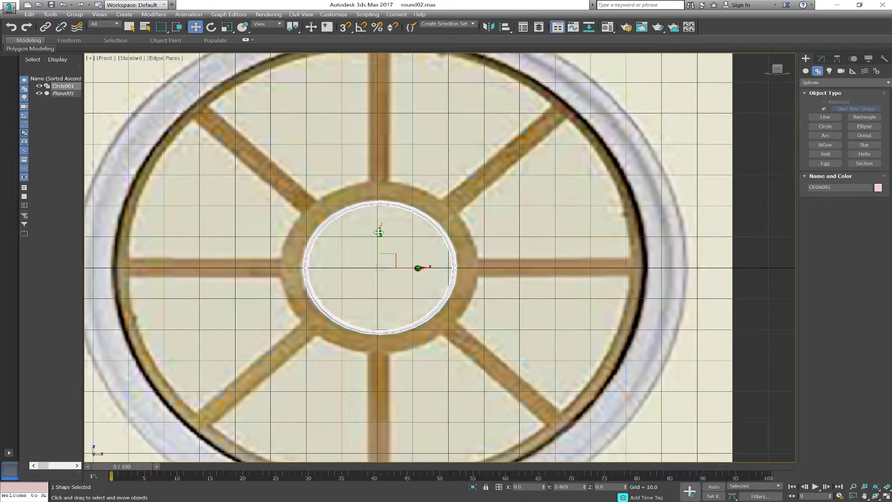
left_click_drag(379, 234, 378, 232)
left_click(821, 61)
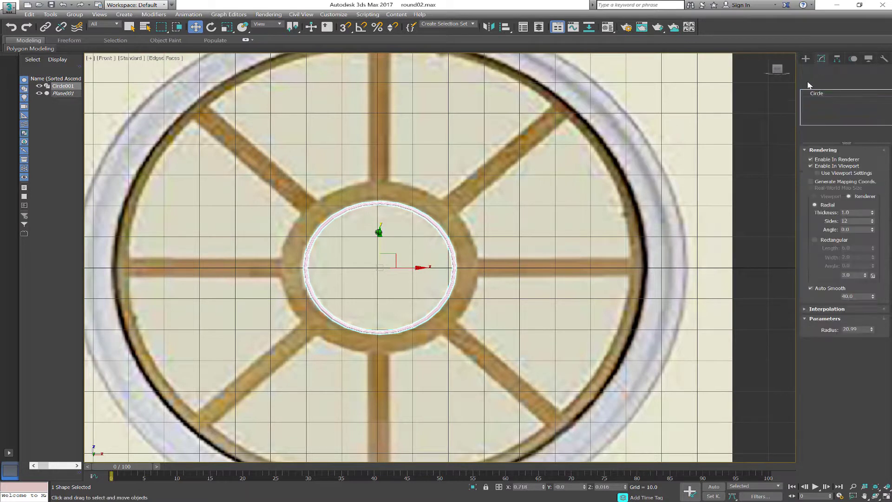
Step: Turn off Circle001's viewport rendering and convert it to an Editable Poly
left_click(810, 165)
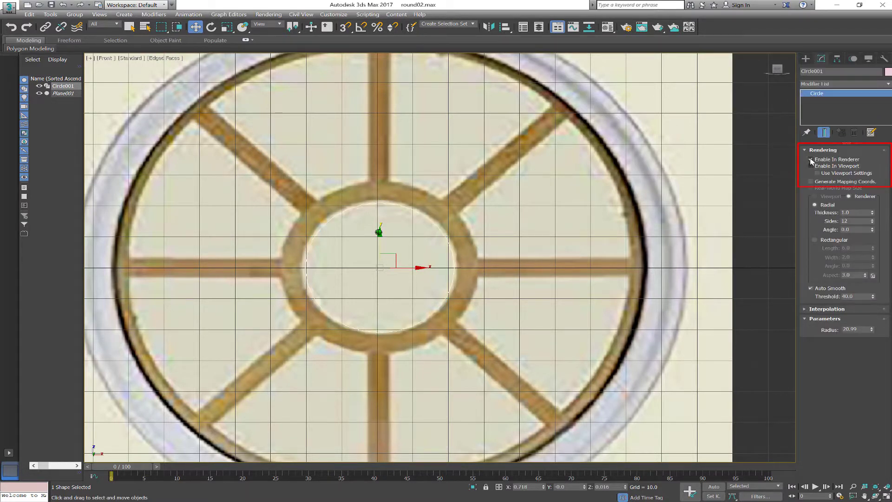
right_click(453, 256)
mouse_move(491, 340)
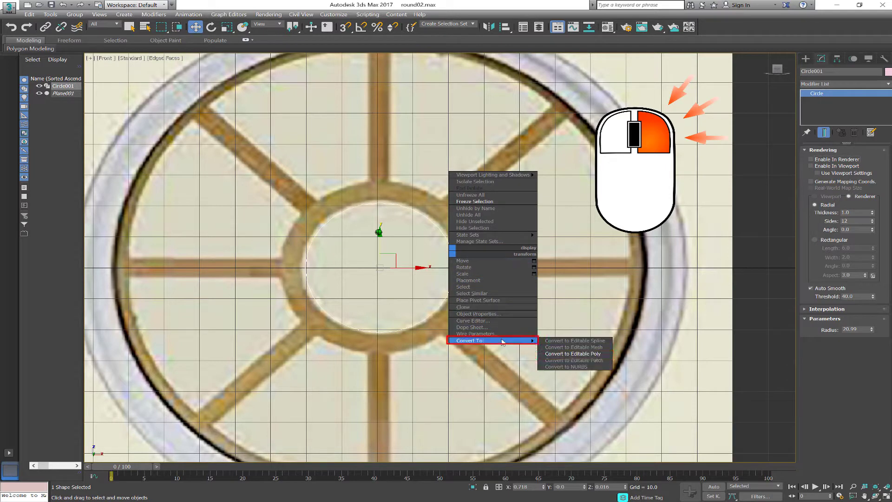
left_click(559, 354)
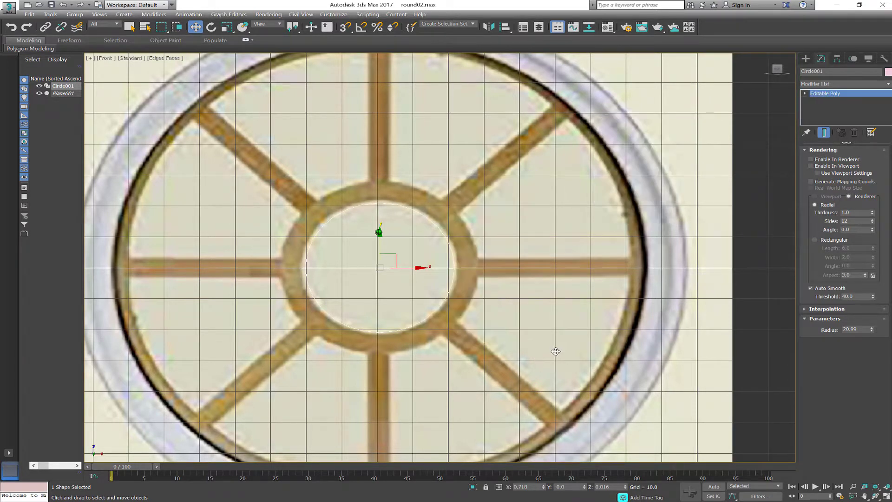
Step: Extrude Circle001's open border with 0 height and 0 width
key("3")
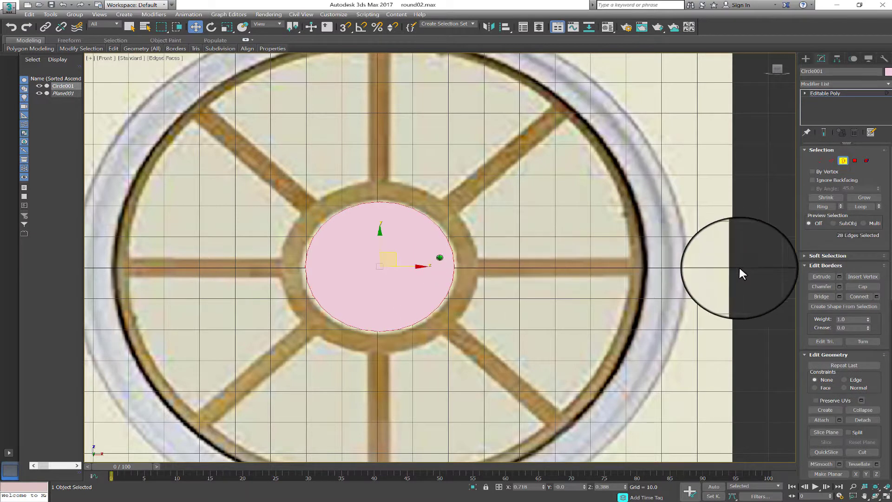
left_click(838, 276)
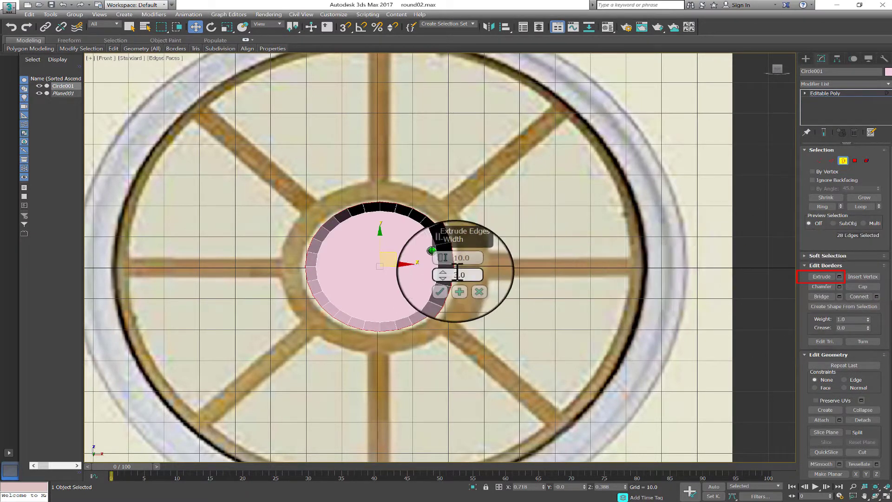
type("0")
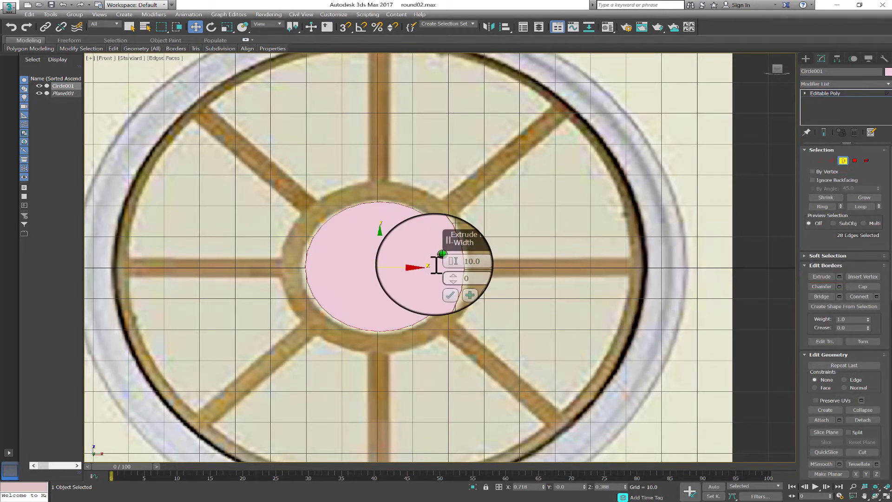
key("Tab")
type("0.")
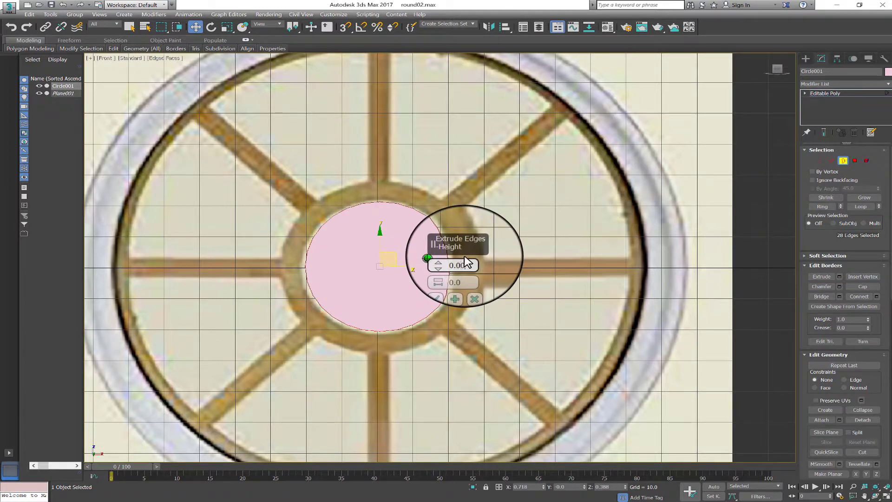
left_click(435, 299)
Step: Scale the new border outward to the hub's outer edge and select the central polygon
key("r")
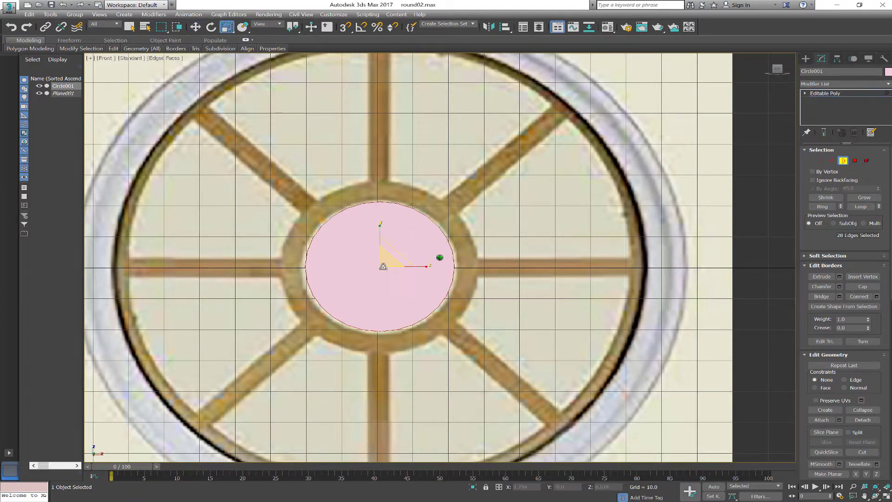
left_click_drag(381, 265, 382, 255)
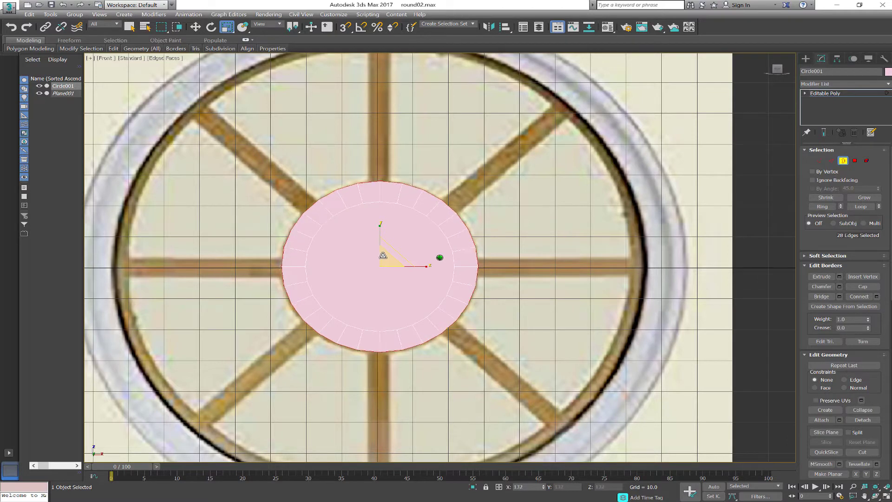
key("4")
left_click(399, 285)
key("Delete")
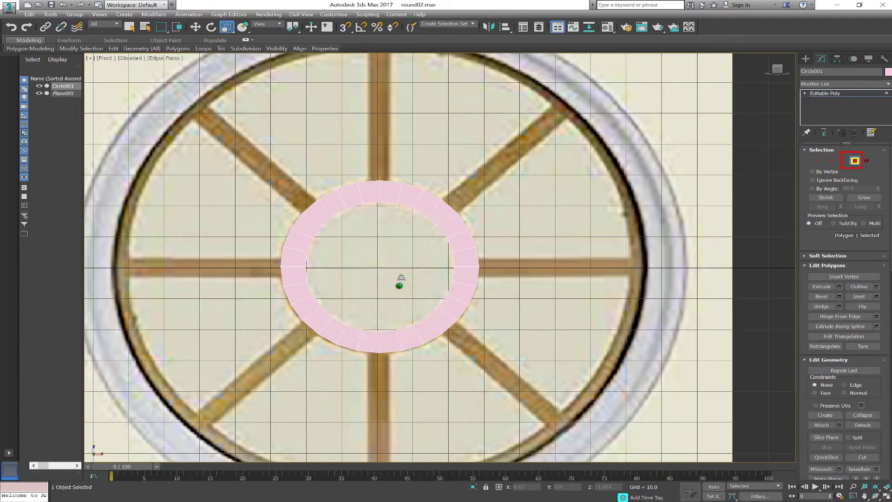
scroll(399, 279, "up", 2)
key("1")
key("w")
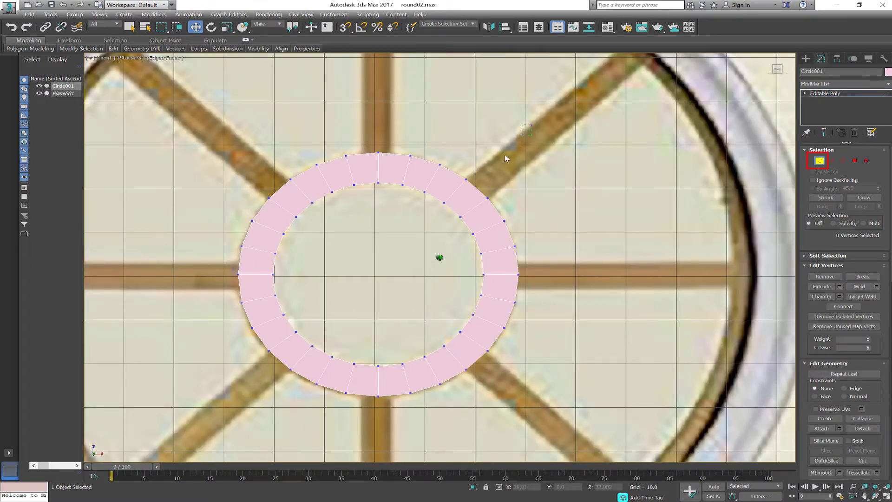
left_click_drag(336, 319, 254, 377)
left_click_drag(211, 421, 189, 439)
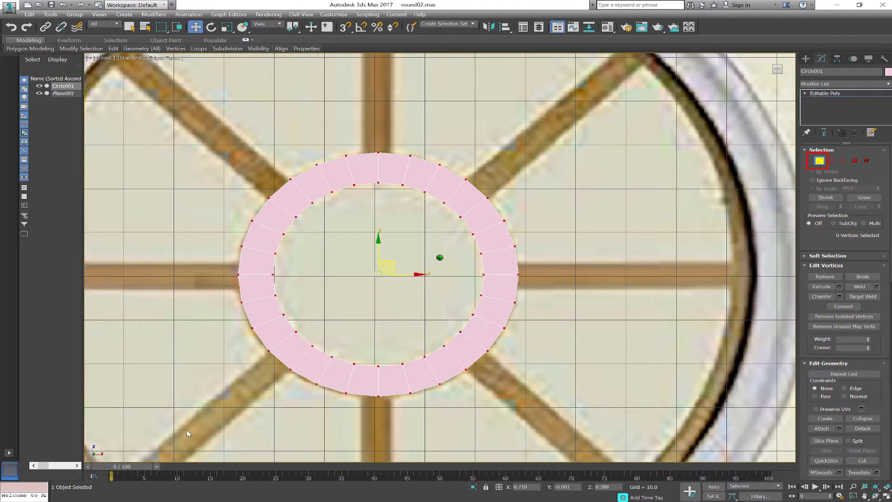
left_click(876, 286)
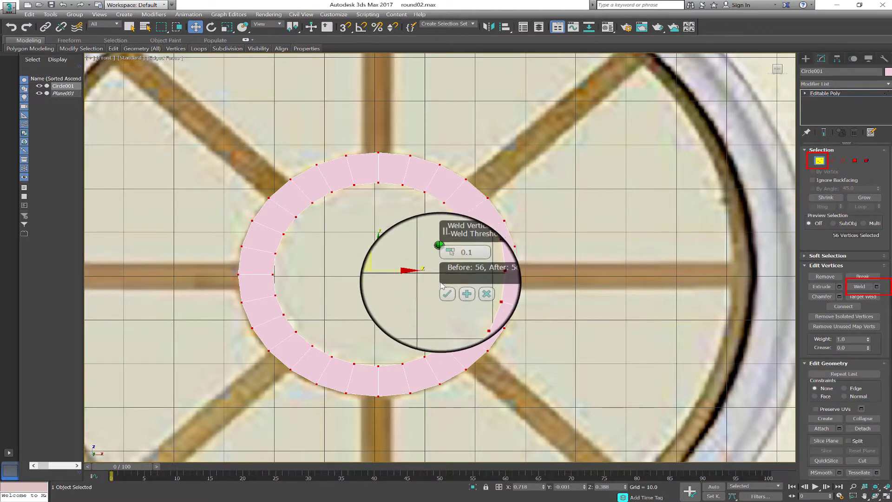
left_click(426, 291)
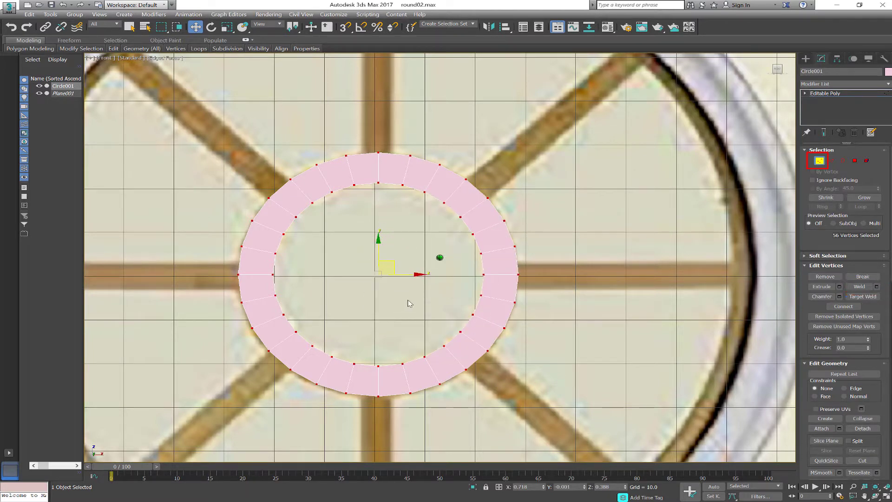
left_click(408, 303)
Step: Connect the ring's top outer and inner edges with new edges
left_click(832, 160)
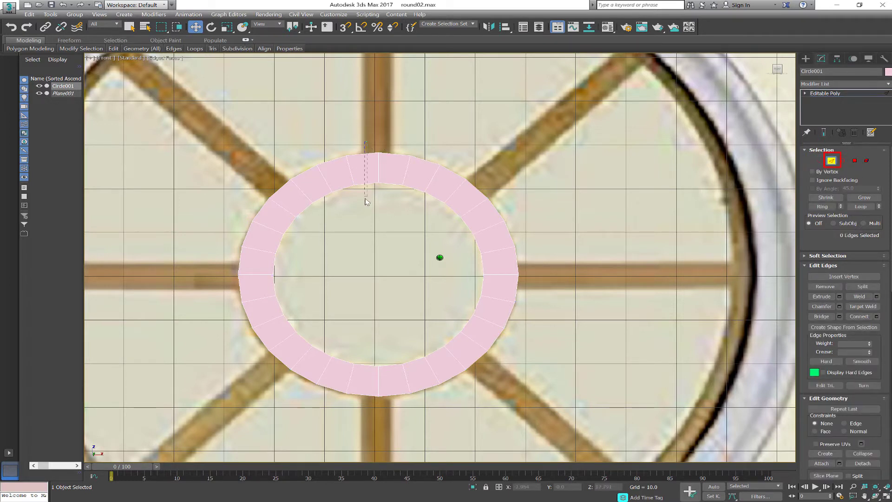
mouse_move(367, 200)
left_mouse_down()
mouse_move(372, 148)
mouse_move(391, 198)
left_mouse_up()
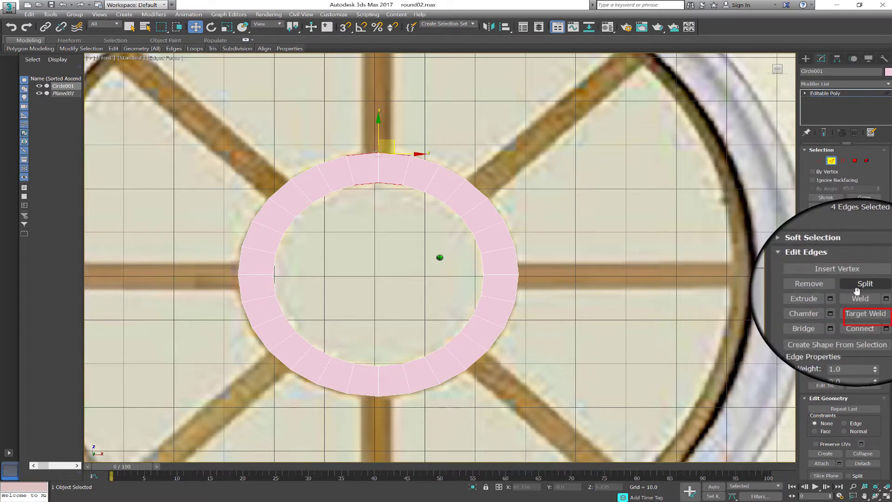
left_click(876, 316)
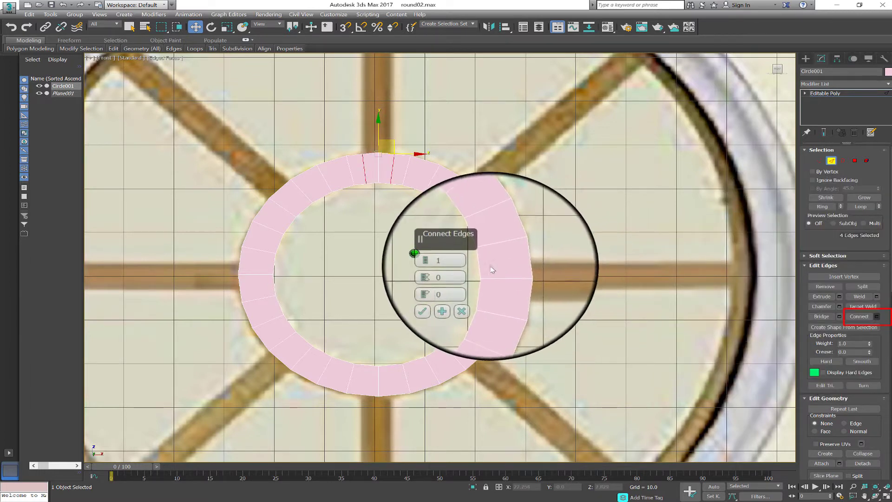
left_click(444, 298)
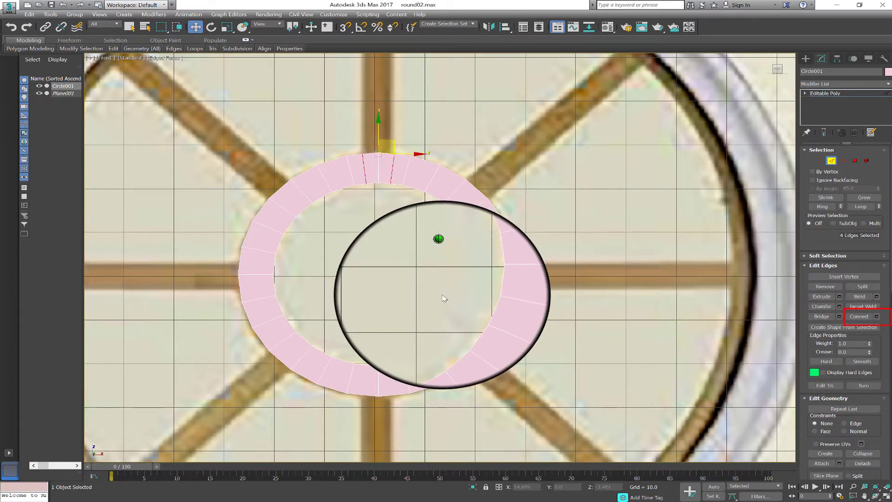
Step: Connect the ring's right, left and bottom segment edges where the spokes meet
left_click(483, 267)
left_click(514, 278, "ctrl")
left_click(509, 288)
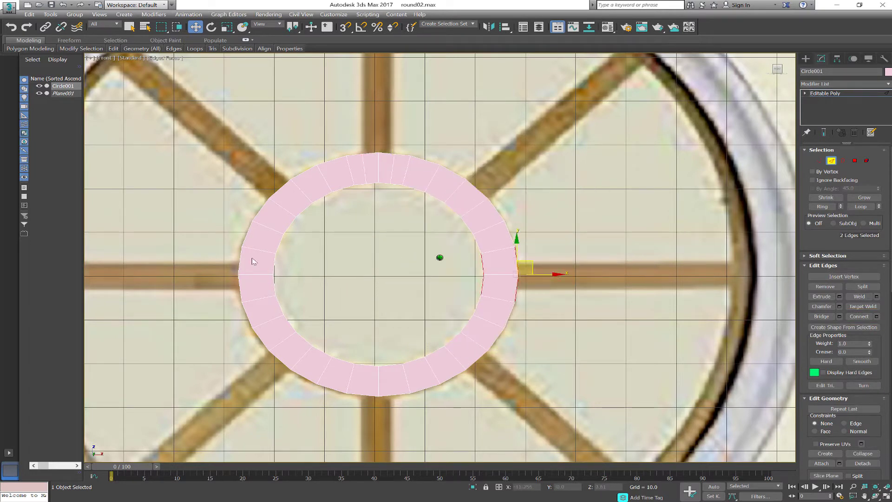
left_click(259, 293, "ctrl")
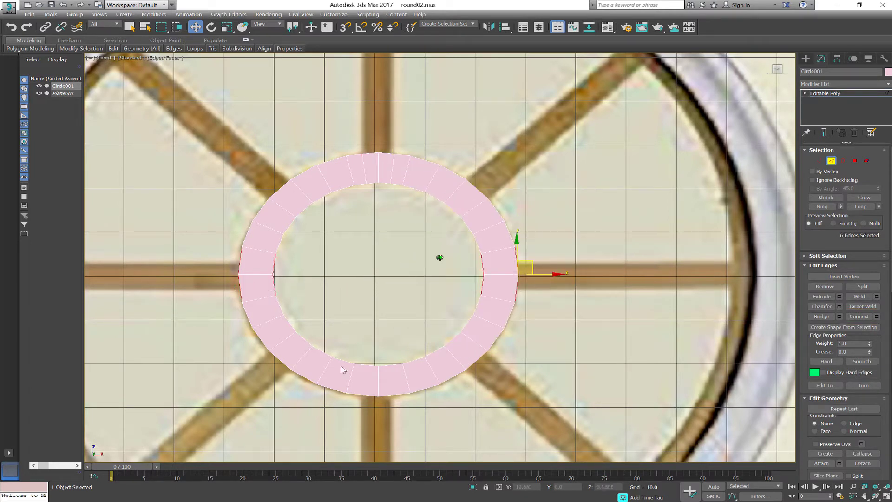
left_click(392, 396, "ctrl")
left_click(369, 379, "ctrl")
left_click(877, 317)
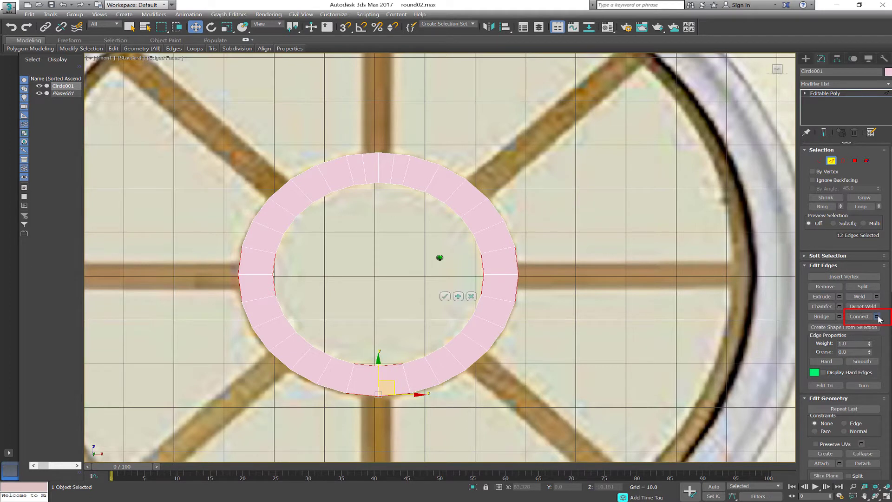
left_click(445, 298)
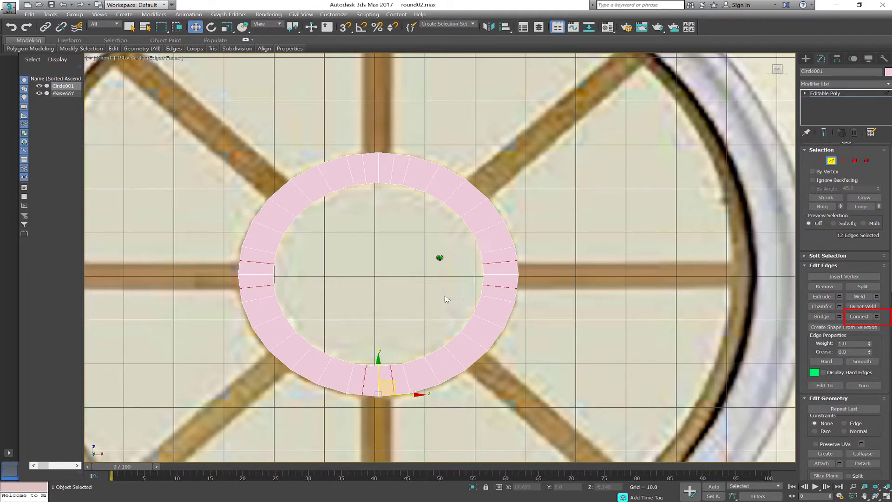
Step: Point-to-point select an edge path from the top around to the left of the ring
left_click(499, 274)
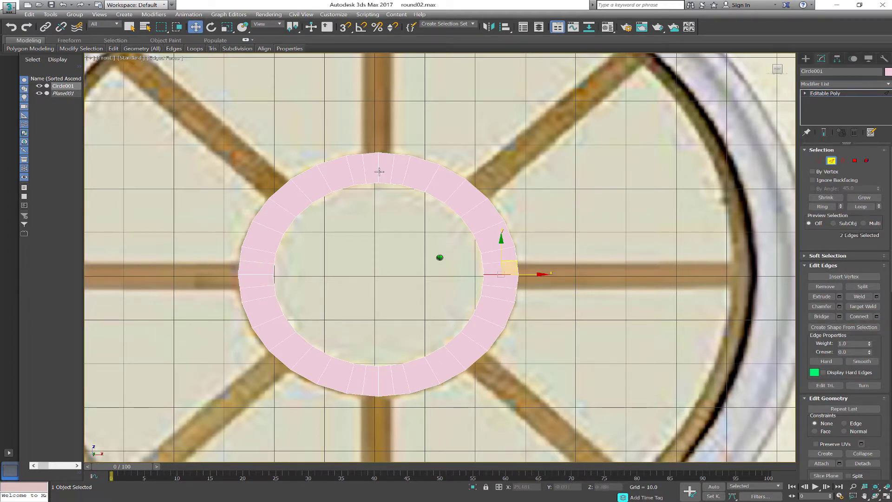
left_click(378, 170)
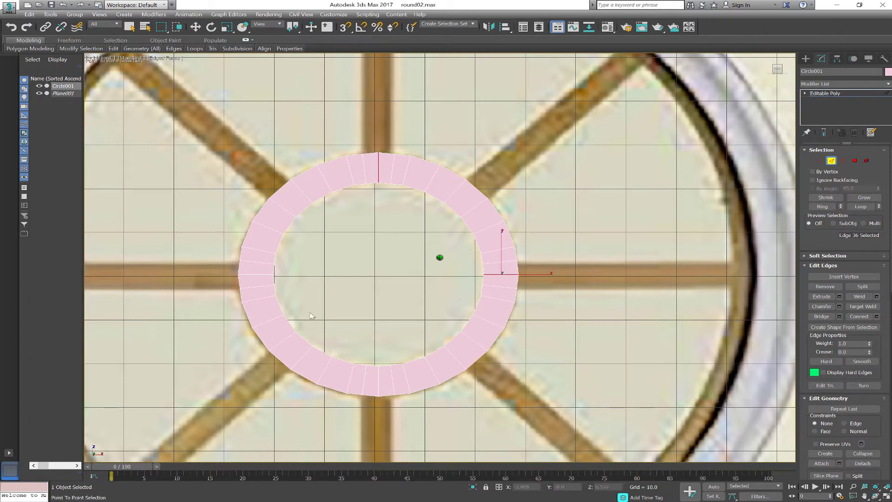
left_click(258, 279, "ctrl")
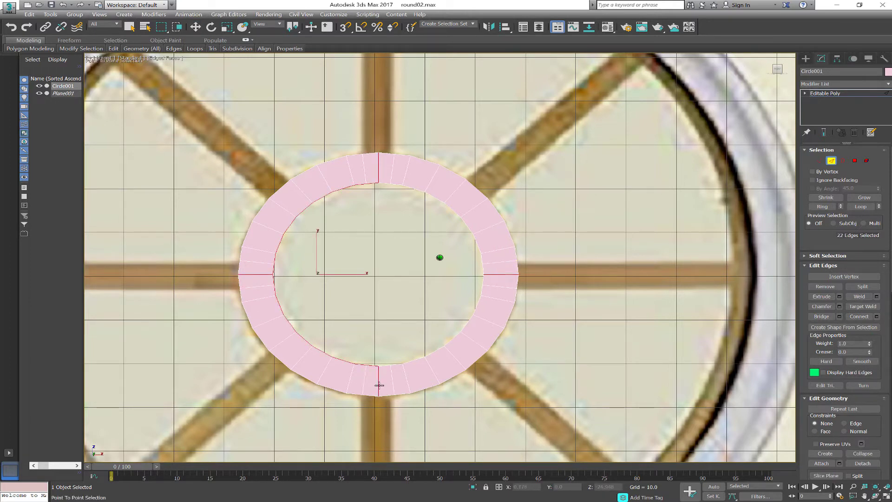
Step: Remove the selected edge path, then remove the leftover top, right and bottom vertices
right_click(775, 333)
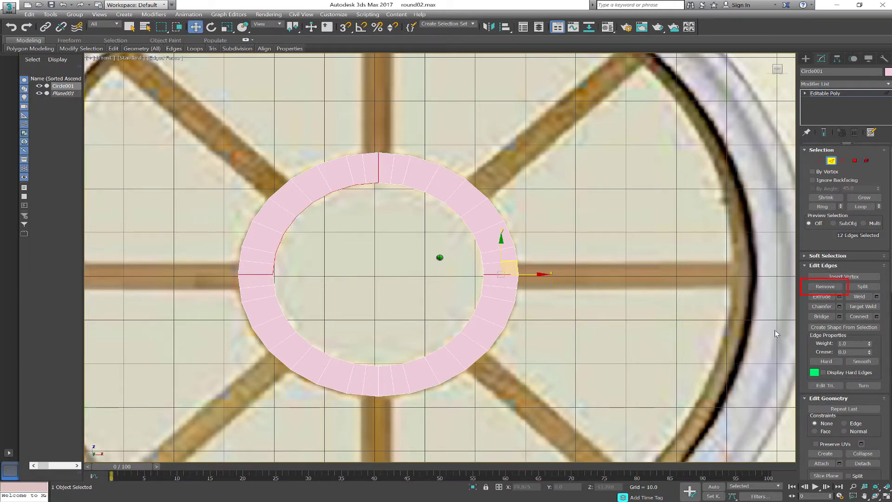
left_click(825, 287)
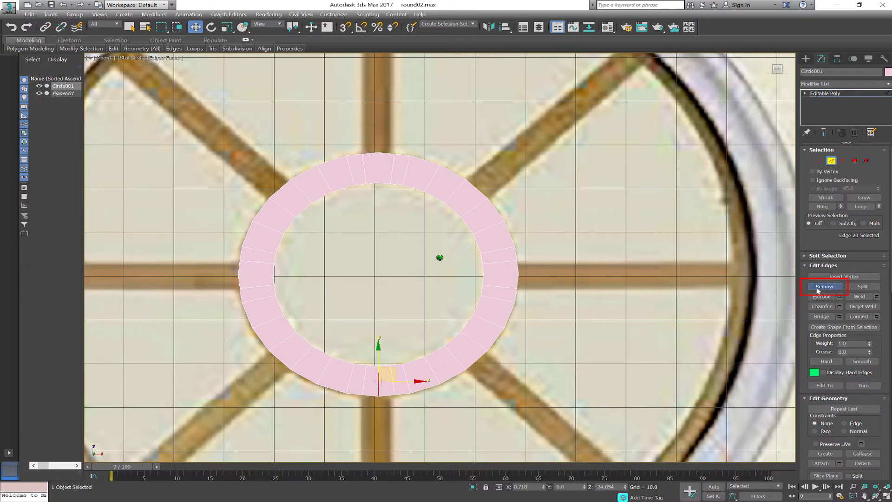
key("1")
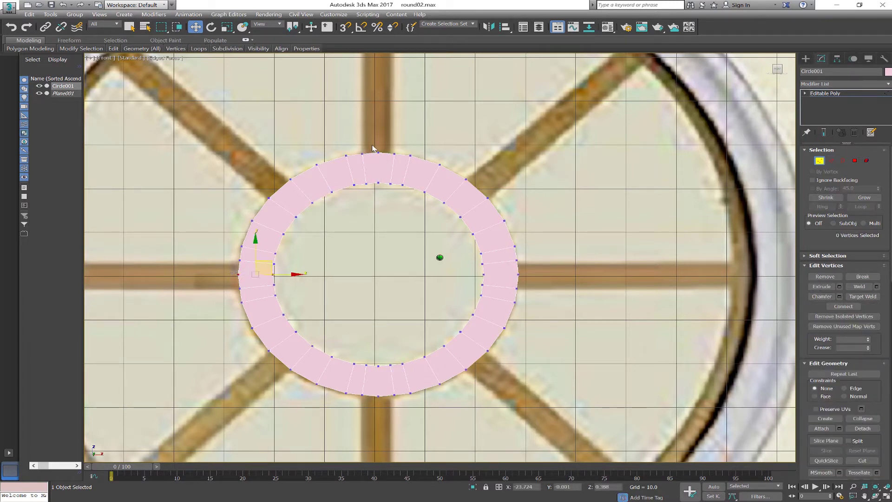
left_click_drag(372, 148, 386, 191, "ctrl")
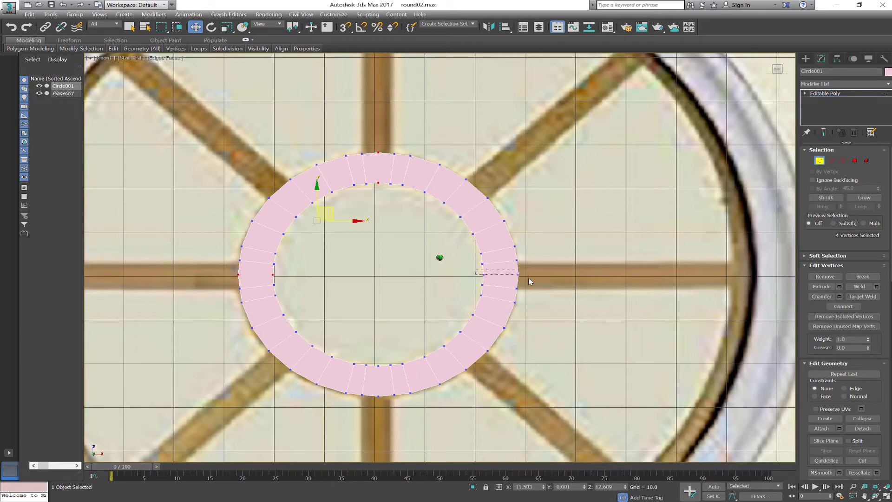
left_click_drag(529, 282, 529, 282, "ctrl")
left_click_drag(389, 408, 389, 408, "ctrl")
left_click(825, 277)
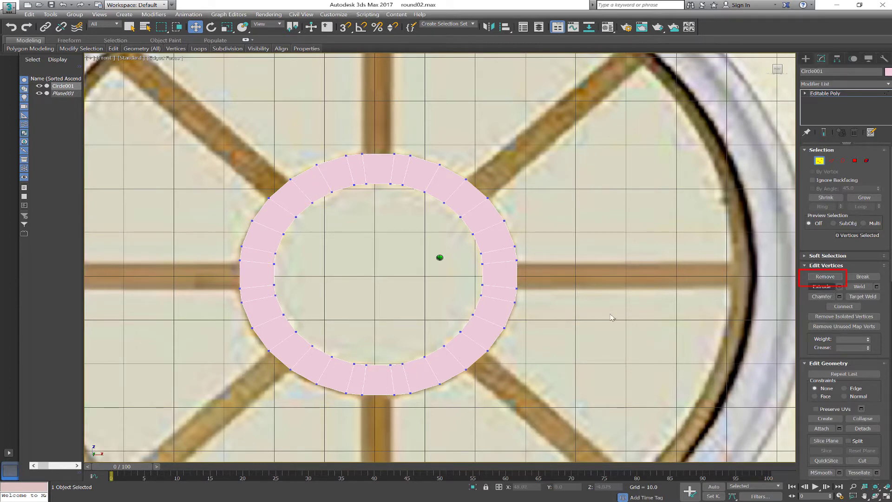
scroll(464, 177, "down", 3)
scroll(462, 185, "down", 1)
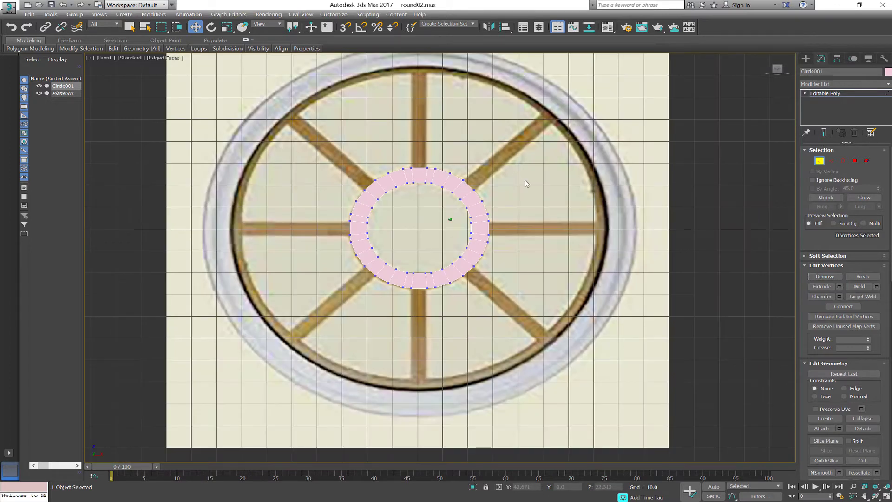
Step: Shift-scale a copy of the ring out to the rim as Circle002 and select its outer border loop
left_click(812, 160)
key("r")
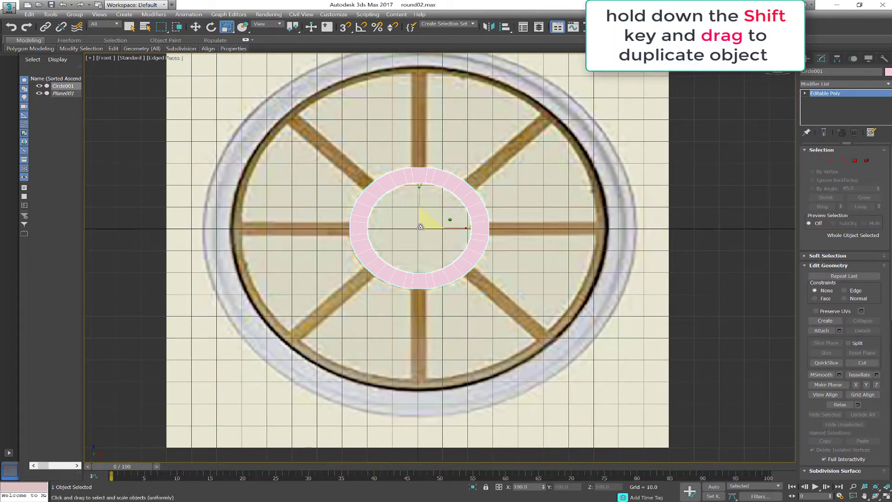
left_click_drag(420, 227, 402, 156, "shift")
left_click(444, 277)
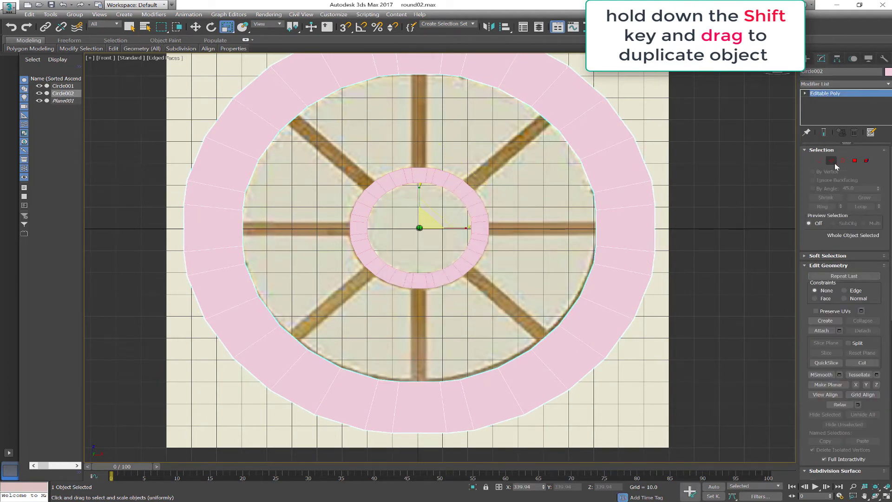
left_click(831, 161)
double_click(649, 179)
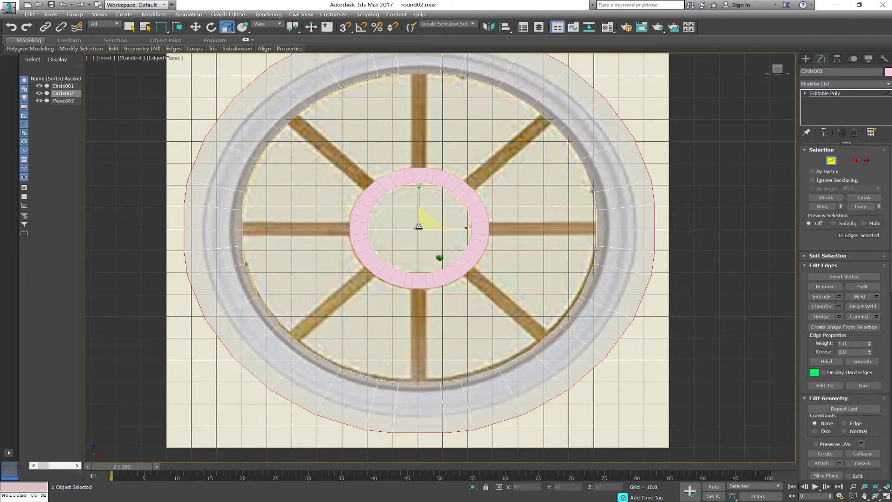
Step: Extrude Circle002's outer border twice, scaling each new band outward to the frame's outer edge
left_click_drag(418, 226, 419, 231)
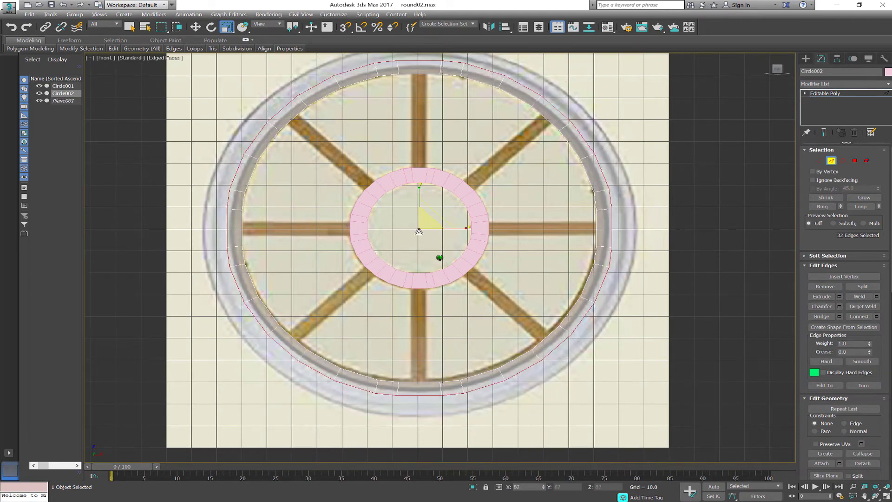
left_click_drag(419, 231, 426, 237)
left_click(839, 297)
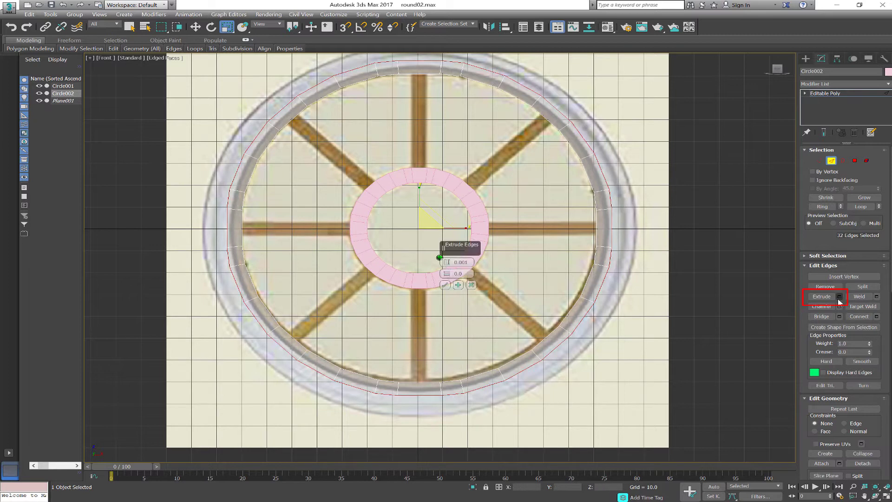
left_click(445, 285)
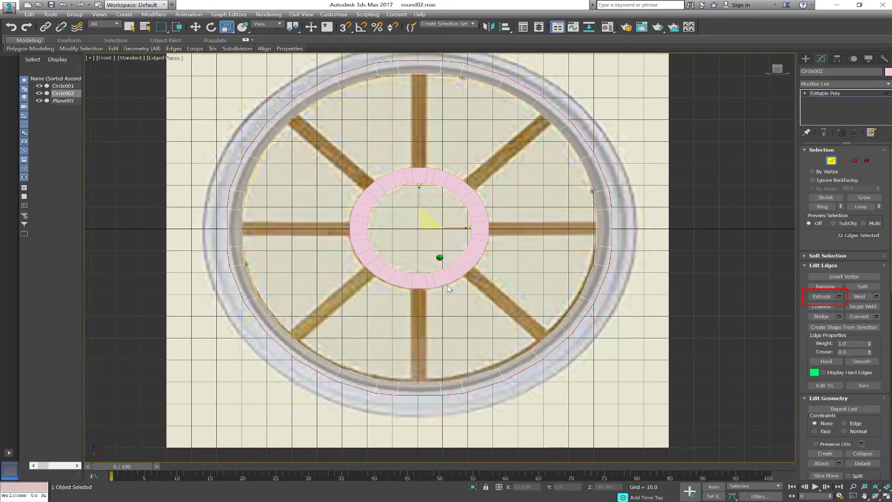
left_click_drag(420, 228, 425, 226)
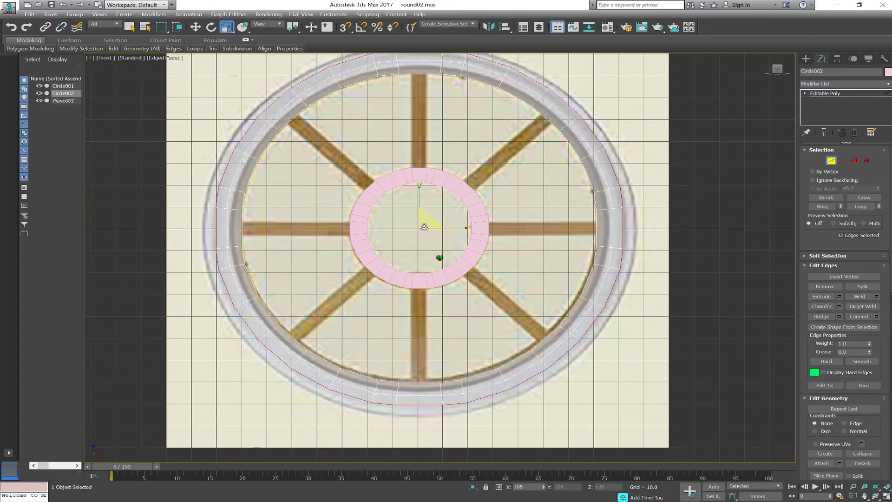
left_click(839, 297)
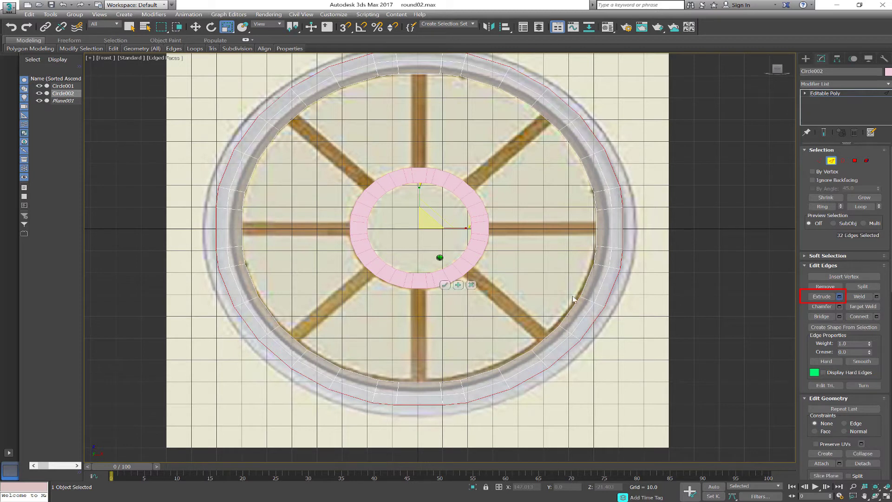
left_click(444, 285)
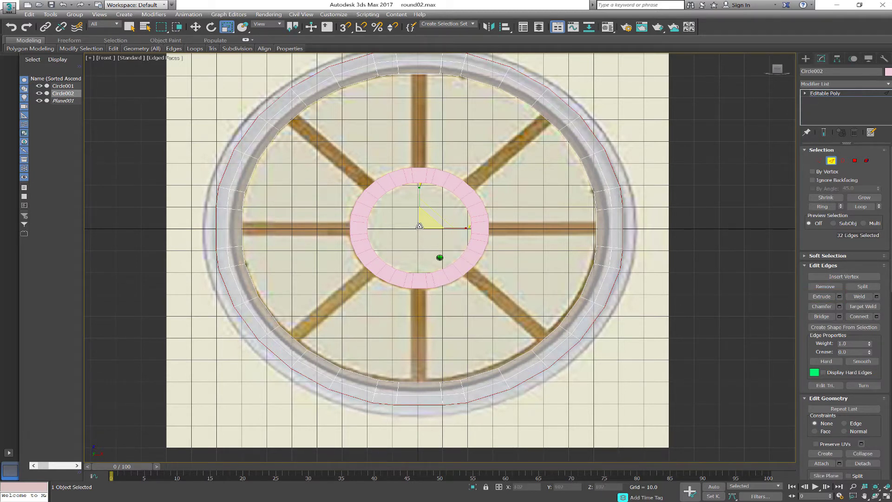
left_click_drag(420, 226, 420, 224)
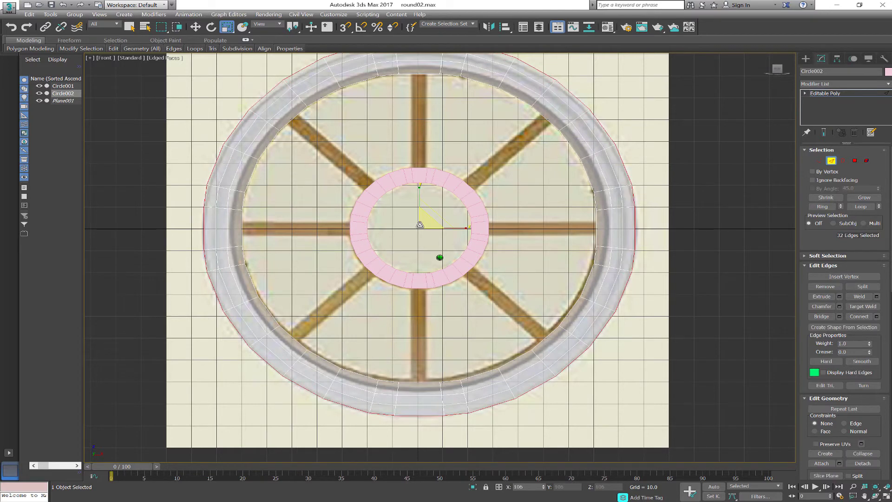
scroll(235, 241, "up", 2)
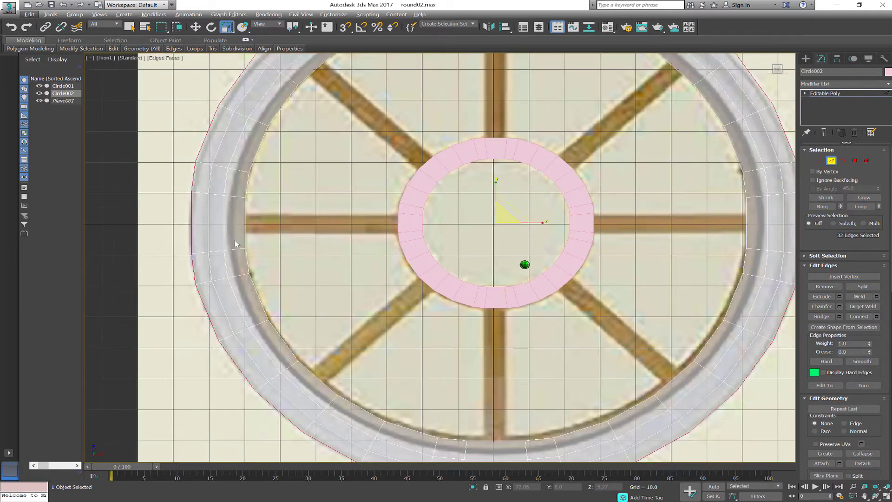
Step: Pinch the rim vertex pairs together at the left, bottom, lower-right and right spoke positions
left_click(814, 162)
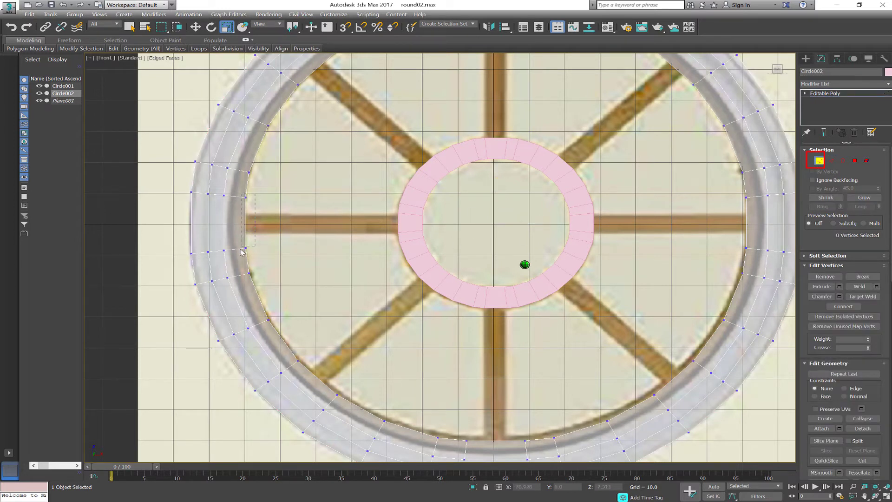
left_click_drag(241, 253, 259, 257)
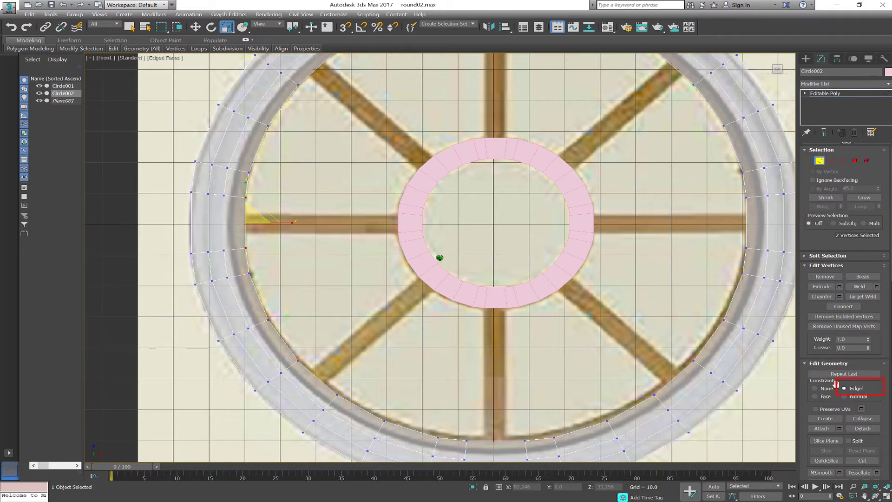
left_click_drag(246, 221, 249, 256)
left_click_drag(353, 385, 368, 415)
left_click(338, 395, "ctrl")
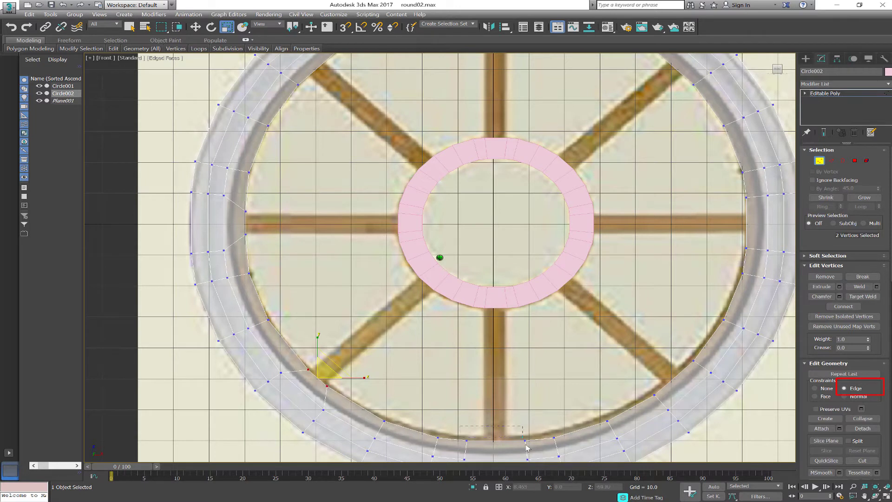
left_click_drag(463, 429, 529, 448)
left_click_drag(475, 454, 424, 478)
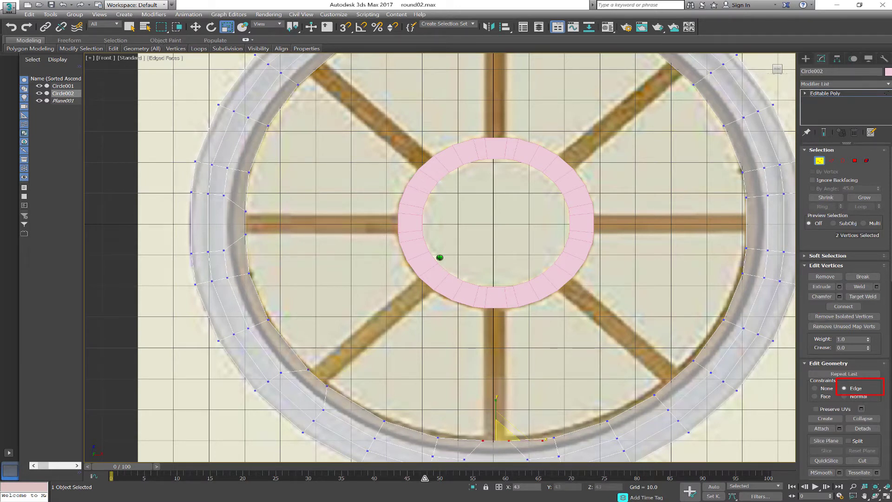
mouse_move(646, 355)
left_mouse_down()
mouse_move(699, 399)
mouse_move(653, 398)
left_mouse_up()
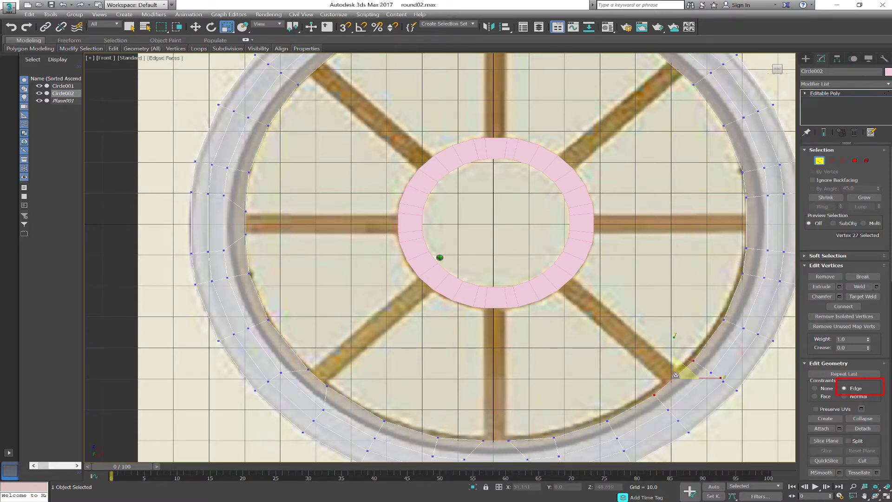
left_click_drag(735, 188, 754, 254)
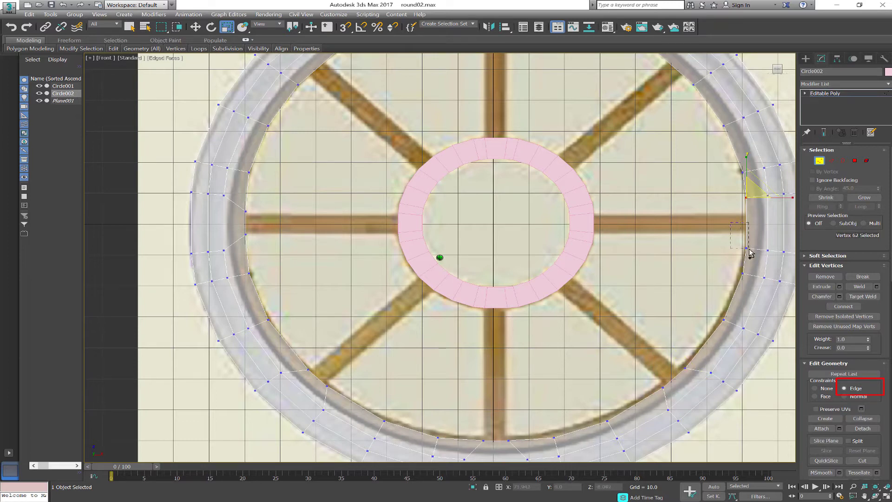
left_click_drag(745, 223, 748, 250)
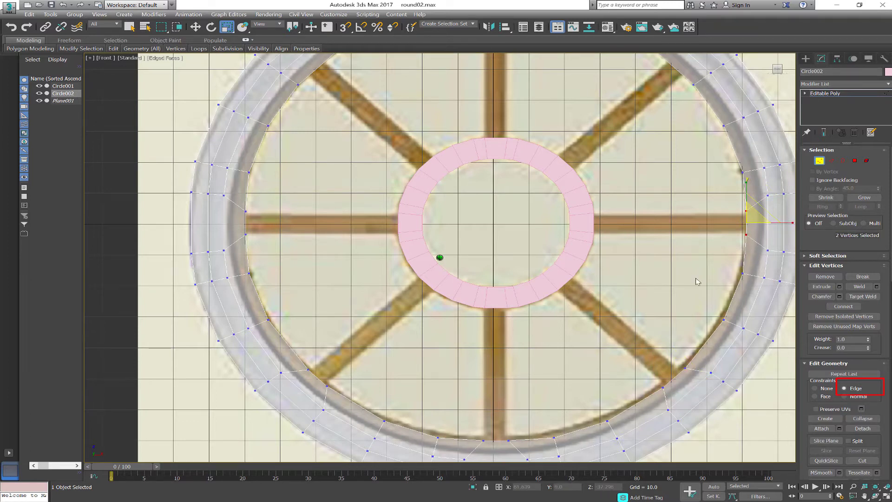
Step: Pinch the upper-right, top and upper-left rim vertex pairs together
middle_click_drag(678, 249, 667, 328)
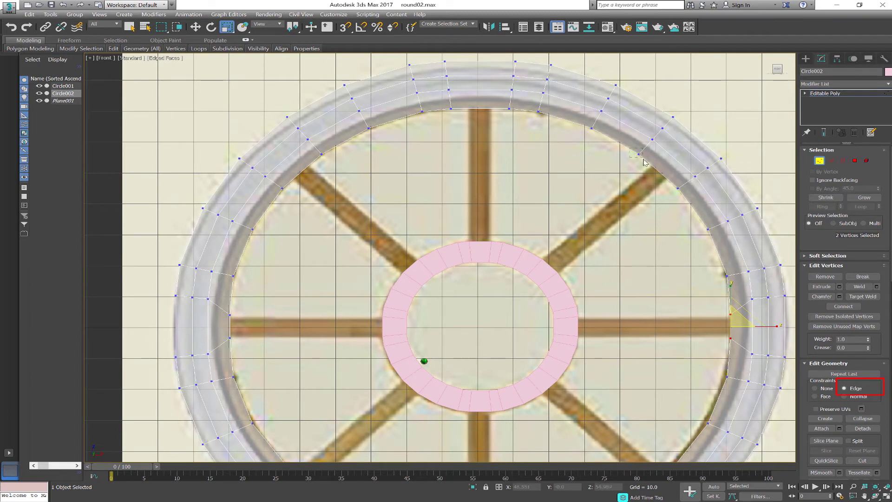
mouse_move(644, 163)
left_mouse_down()
mouse_move(683, 197)
mouse_move(659, 200)
left_mouse_up()
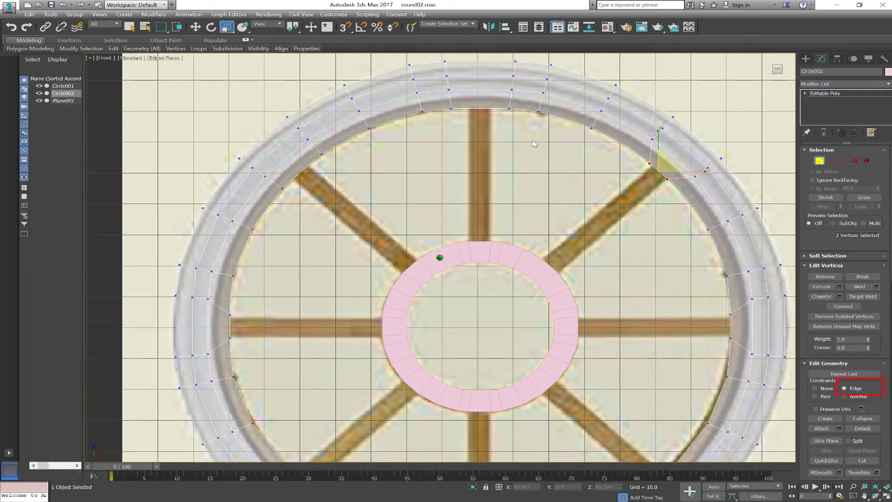
left_click_drag(493, 122, 470, 142)
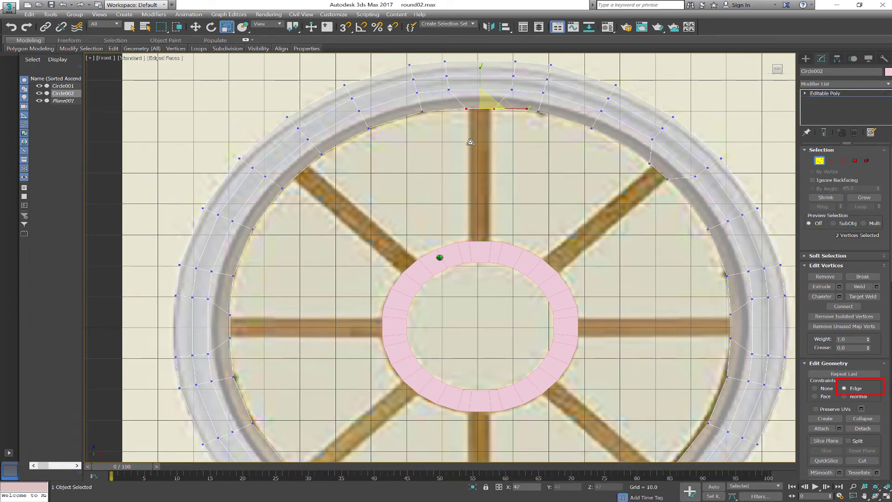
left_click_drag(343, 152, 279, 197)
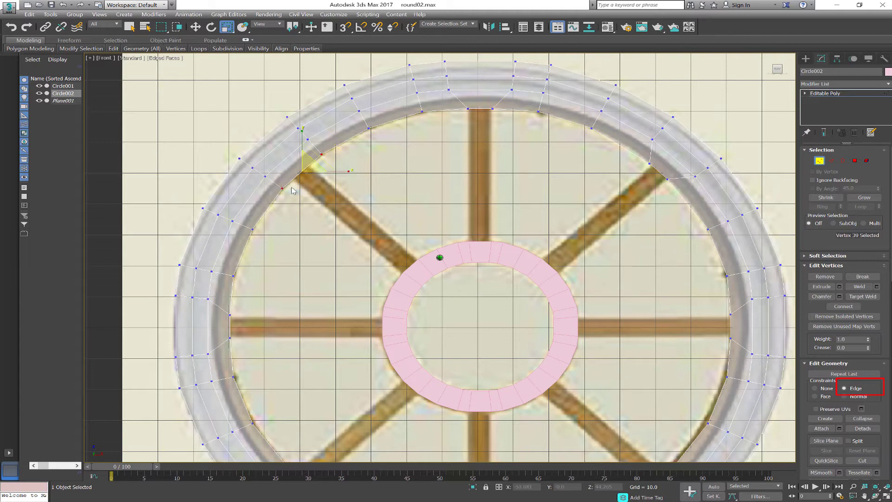
left_click_drag(302, 169, 292, 196)
scroll(316, 306, "down", 2)
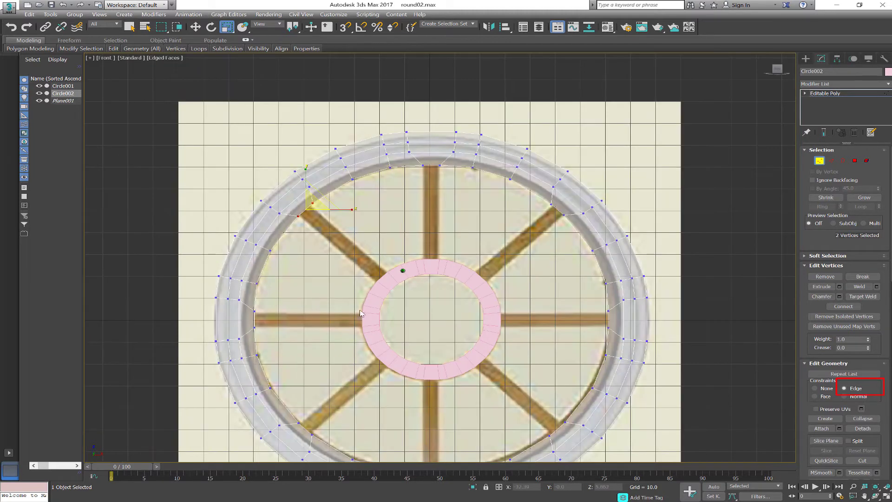
middle_click_drag(676, 288, 658, 238)
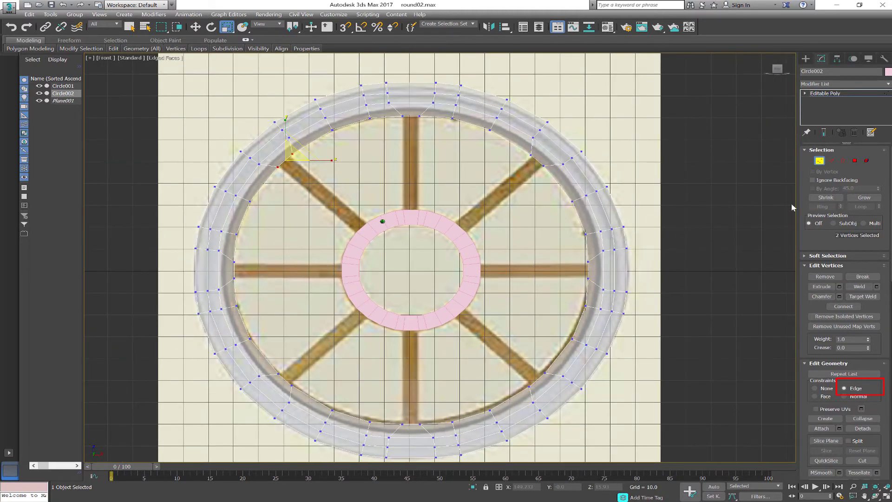
Step: Attach the inner ring and rim into one object and set its colour to grey
left_click(831, 160)
scroll(537, 190, "up", 2)
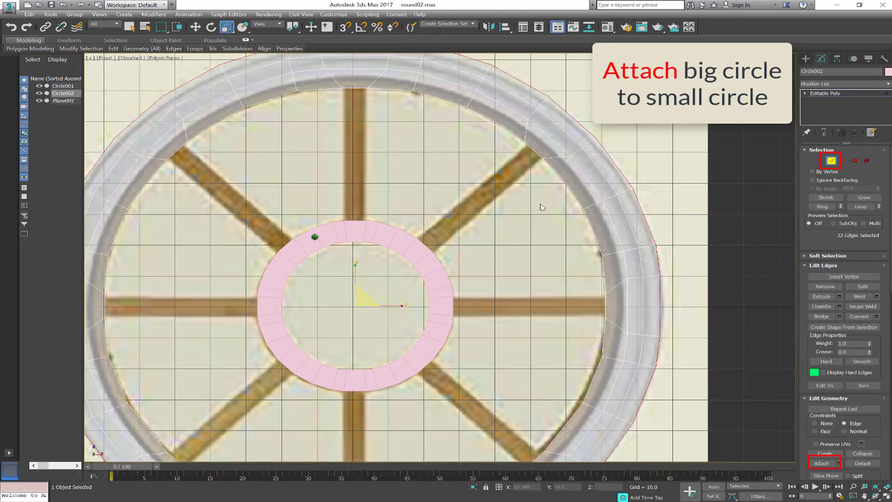
left_click(565, 198)
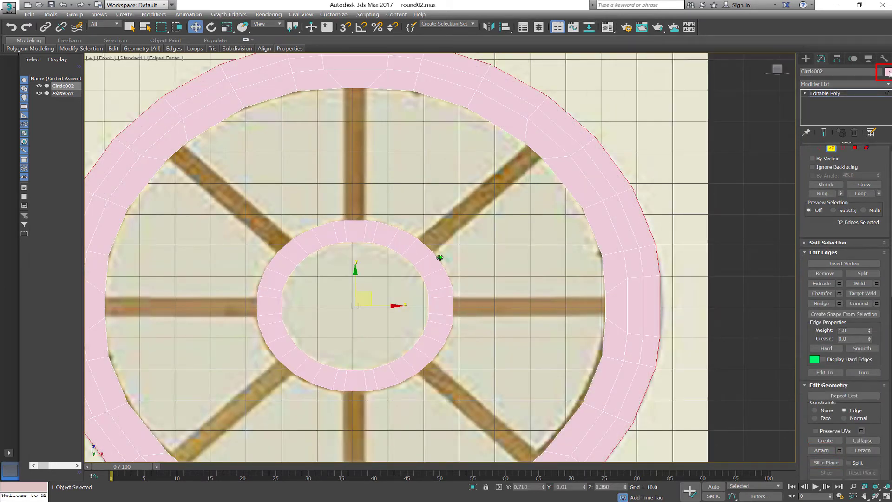
left_click(888, 72)
left_click(500, 274)
left_click(496, 302)
scroll(393, 256, "up", 2)
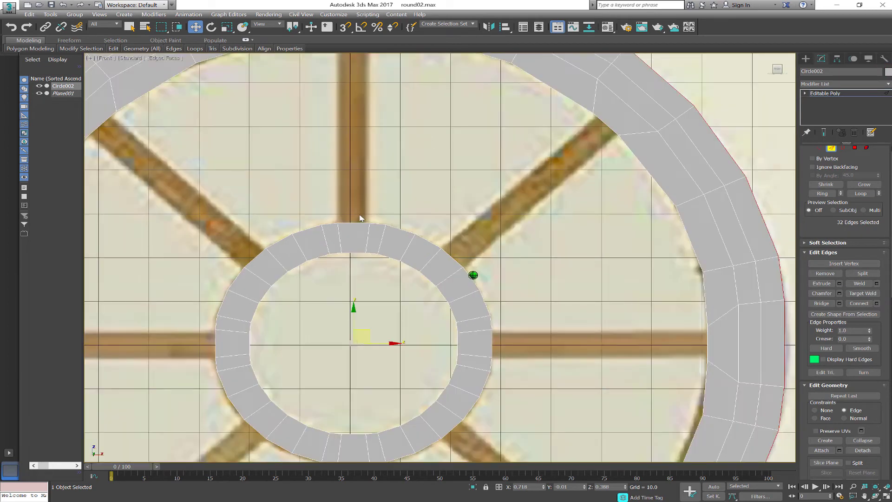
left_click(491, 344)
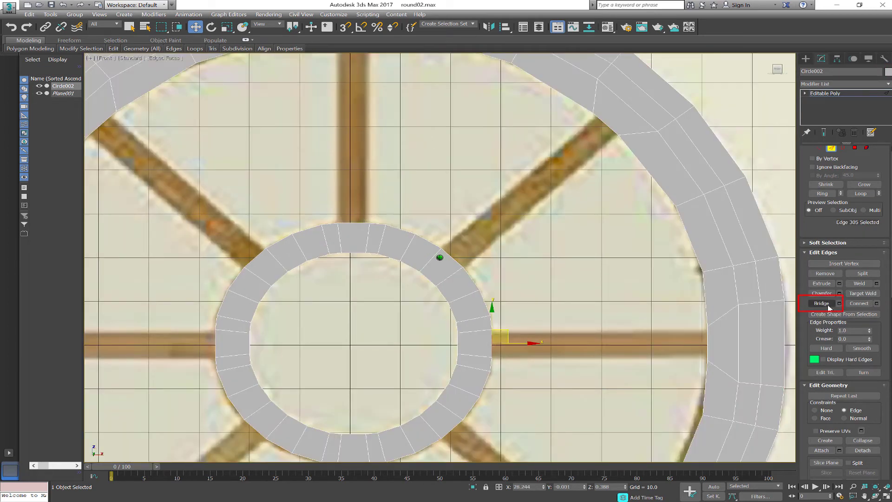
Step: Bridge inner-ring edges to matching rim edges to form spokes on the right, bottom, left, upper-left and top
left_click(827, 308)
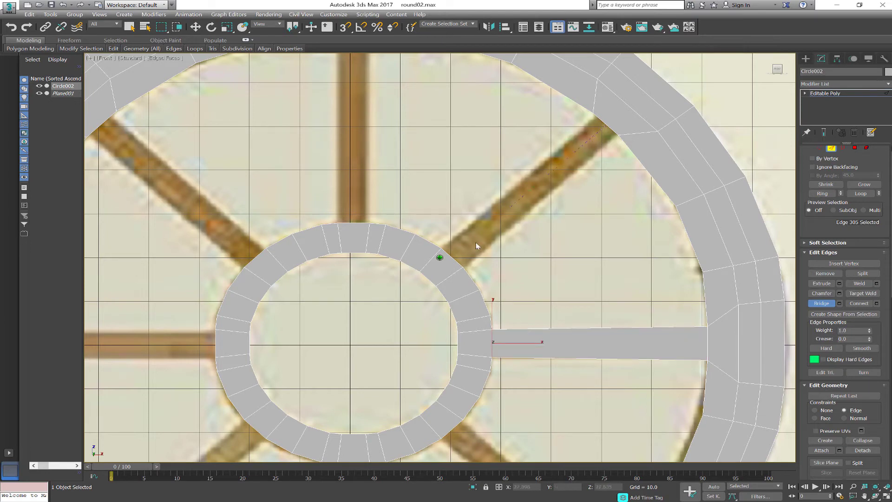
left_click(453, 258)
scroll(453, 258, "down", 2)
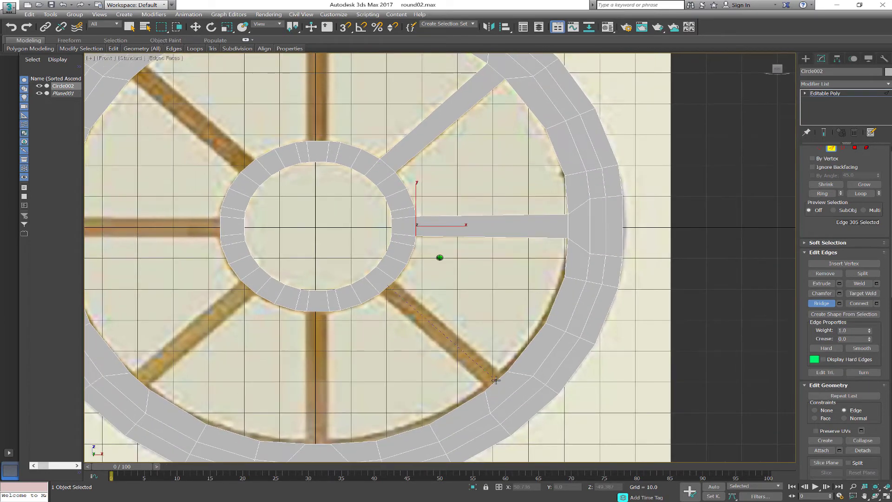
left_click(316, 442)
middle_click_drag(298, 218, 437, 298)
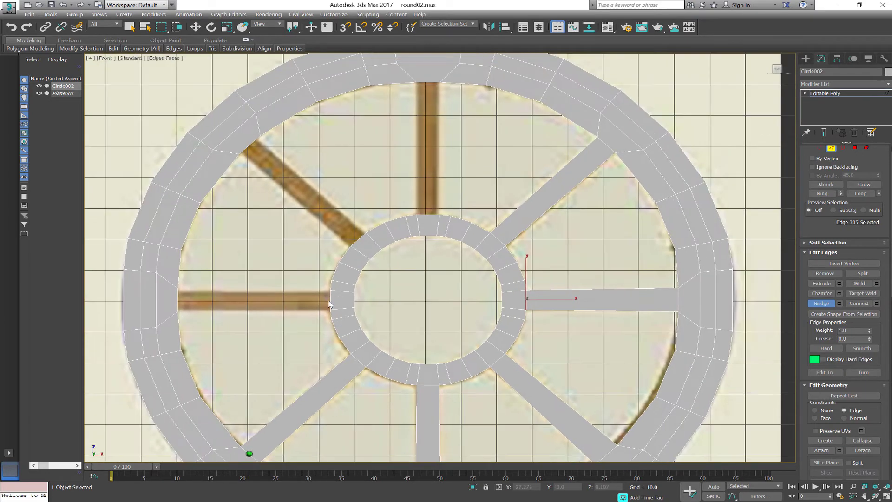
left_click(331, 299)
left_click(176, 299)
left_click(249, 146)
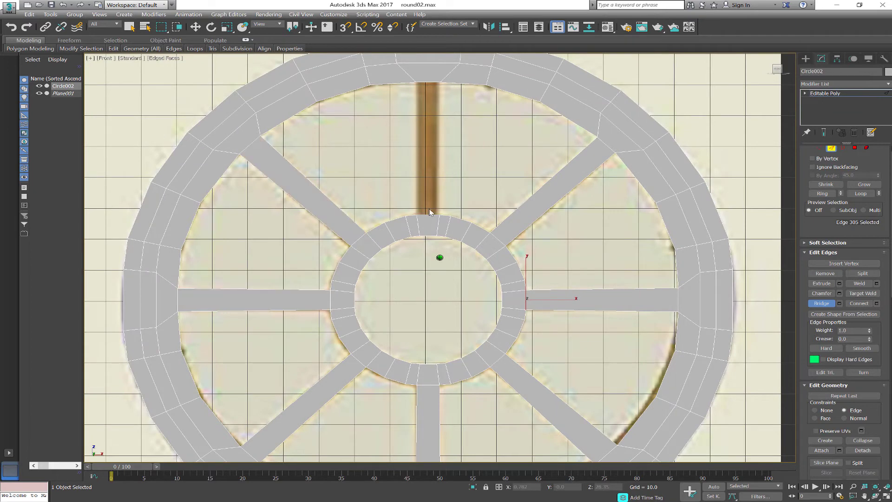
left_click(429, 82)
key("w")
scroll(376, 169, "down", 2)
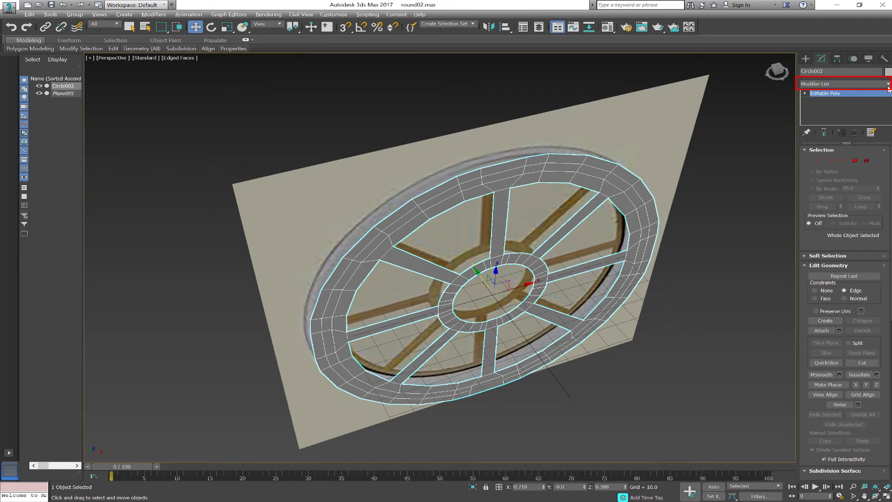
Step: Add a Shell modifier with an outer amount of 1.42
left_click(888, 84)
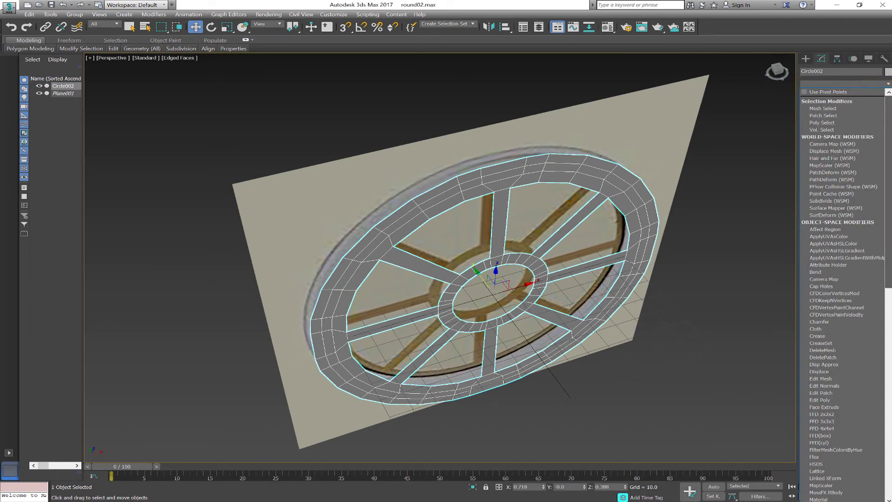
scroll(838, 414, "down", 10)
scroll(838, 415, "down", 1)
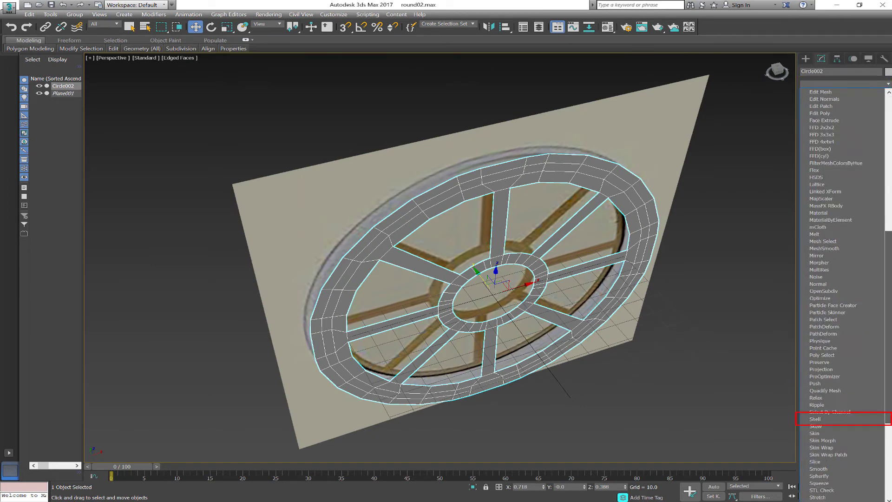
left_click(831, 419)
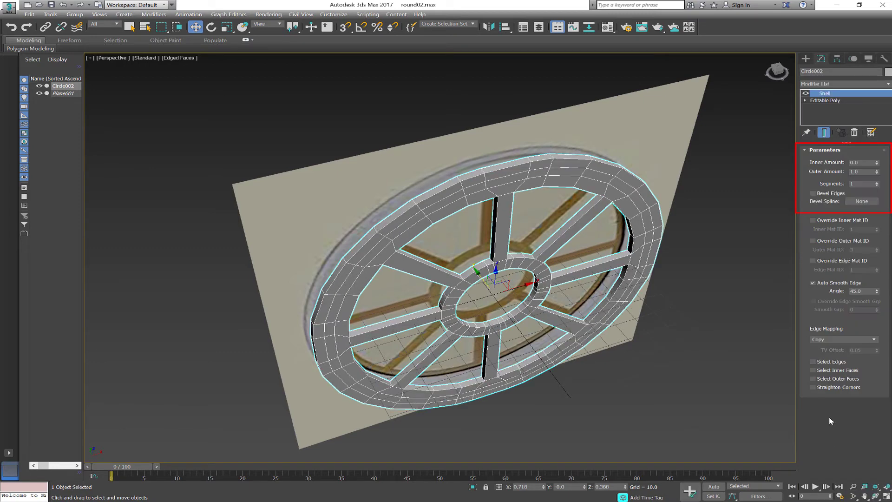
mouse_move(876, 172)
left_mouse_down()
mouse_move(872, 156)
mouse_move(854, 177)
left_mouse_up()
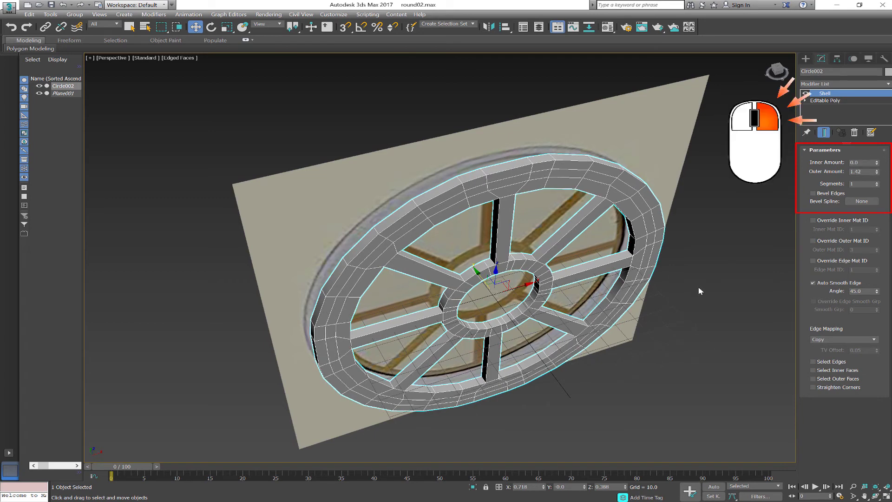
Step: Collapse the shelled frame into an Editable Poly
right_click(640, 195)
mouse_move(681, 284)
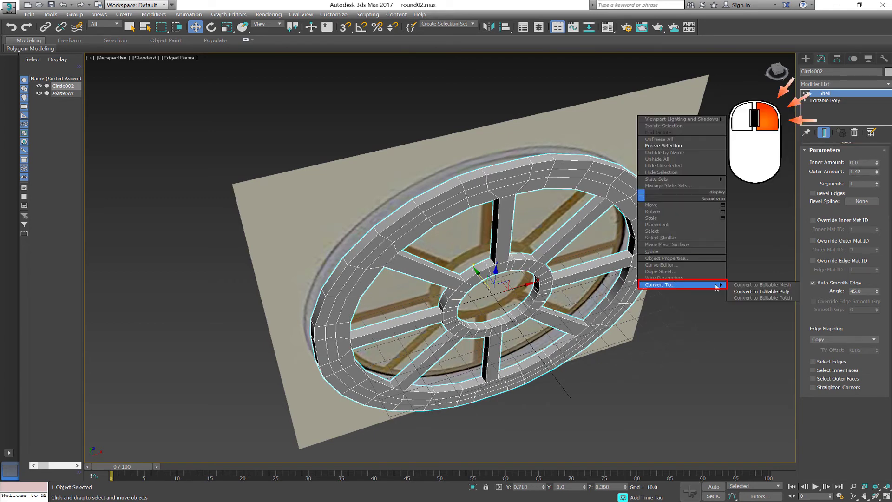
left_click(761, 291)
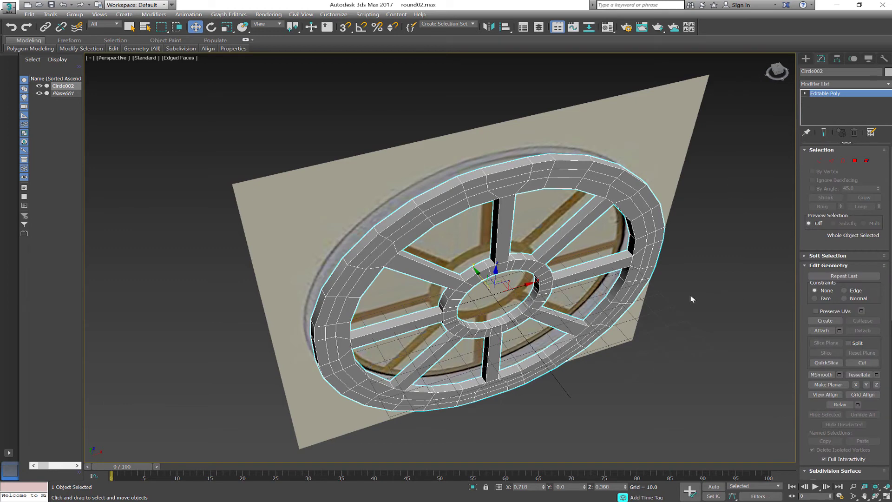
middle_click_drag(689, 294, 668, 284, "alt")
Step: Select the outer rim polygon rings and extrude them about 1.54 units
key("4")
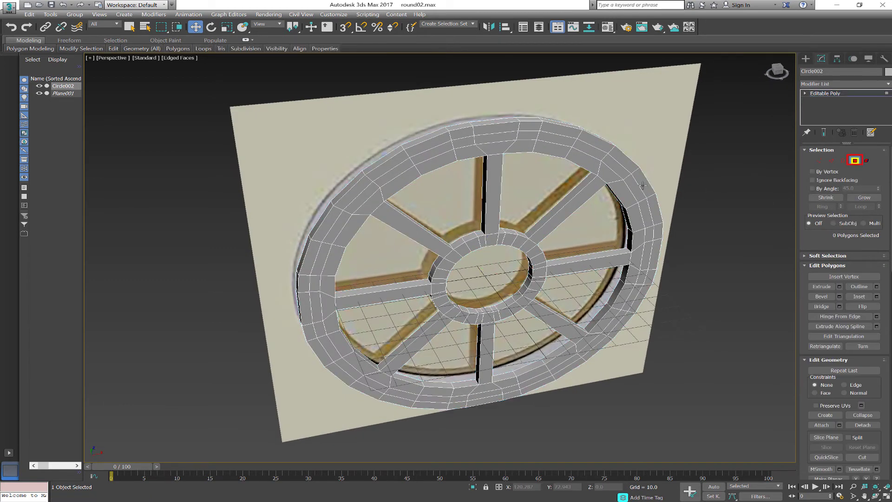
left_click(642, 185)
left_click(654, 210, "shift")
middle_click_drag(653, 210, 601, 288, "alt")
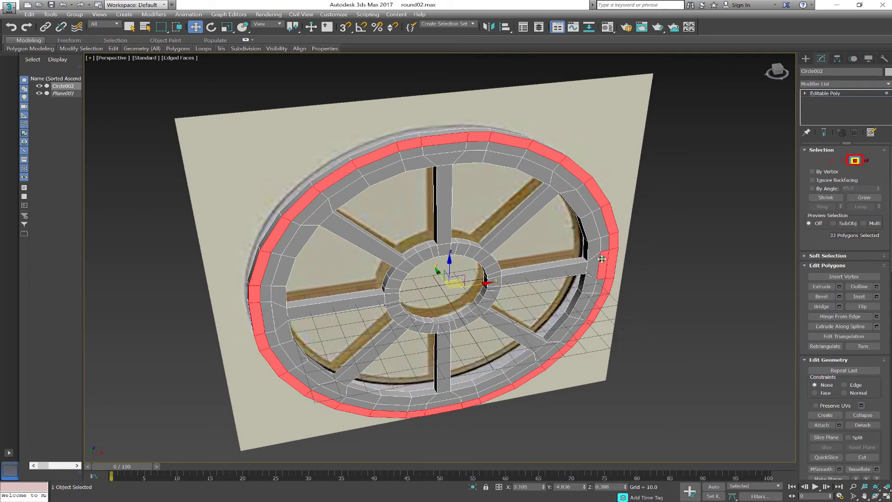
left_click(601, 286, "shift")
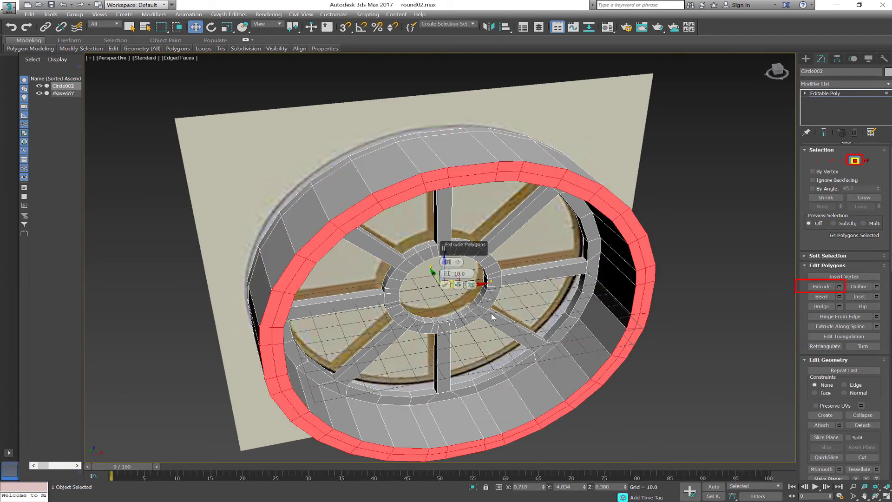
left_click_drag(446, 273, 461, 304)
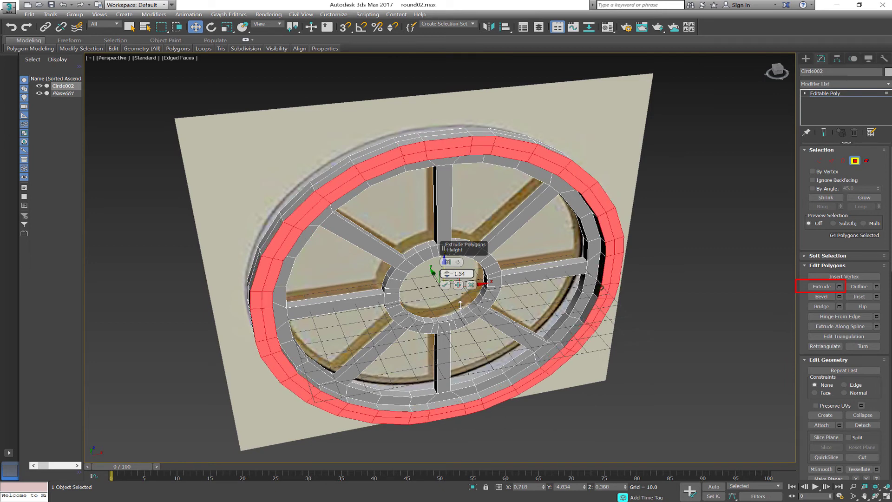
left_click(446, 285)
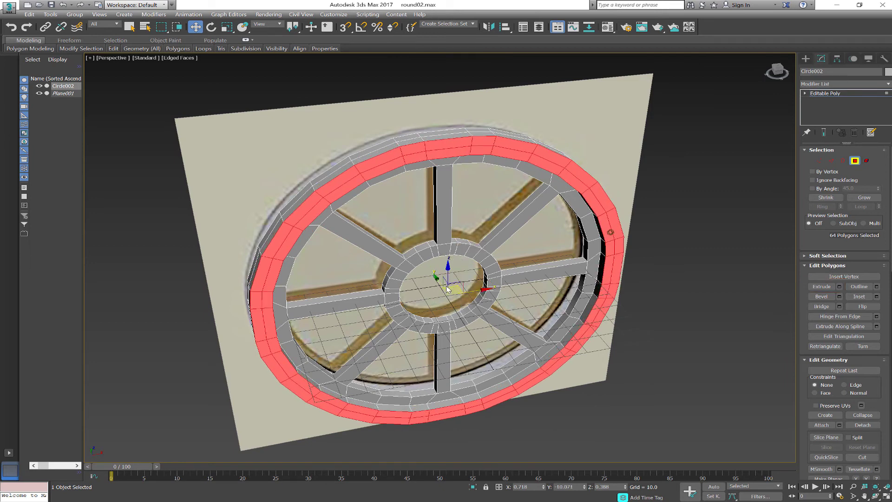
Step: Clear the polygon selection and pick a polygon on the outermost rim edge
left_click(644, 247)
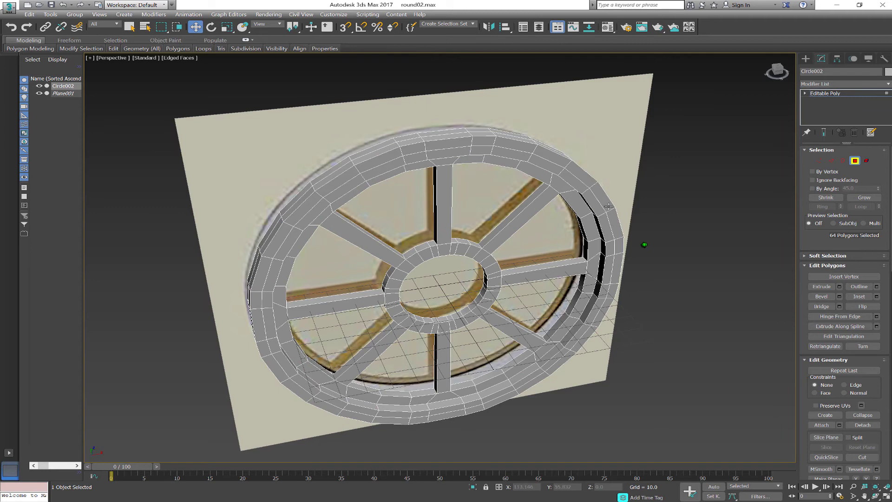
middle_click_drag(608, 205, 574, 203, "alt")
left_click(574, 204)
Step: Bevel the 32 outer rim polygons by about 1.62 height and -1.53 outline, then exit polygon editing
left_click(588, 242, "shift")
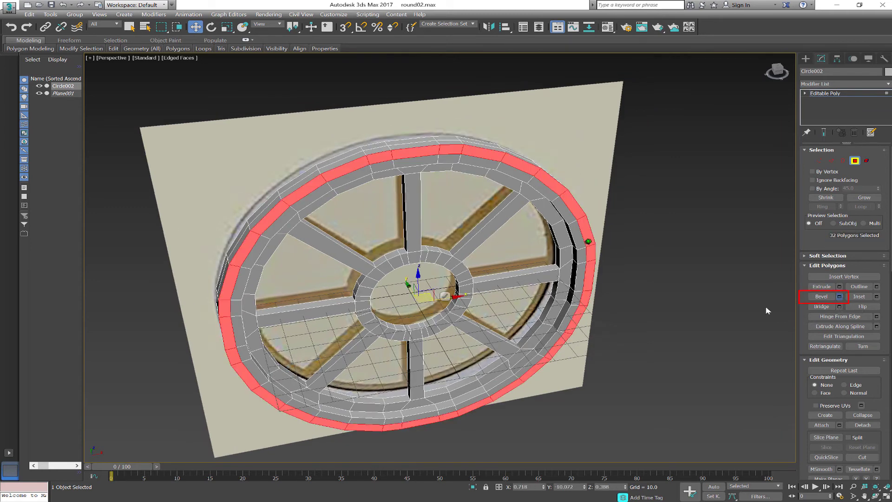
mouse_move(448, 289)
left_mouse_down()
mouse_move(458, 307)
mouse_move(447, 297)
left_mouse_up()
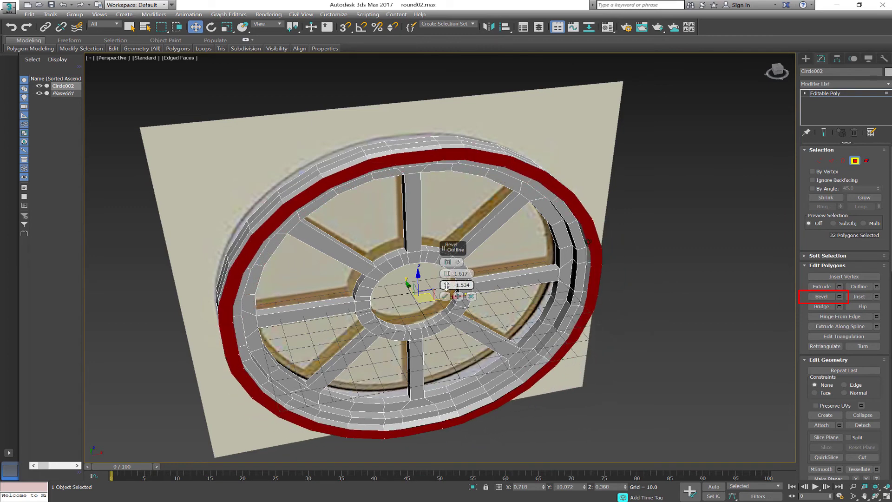
key("Return")
key("r")
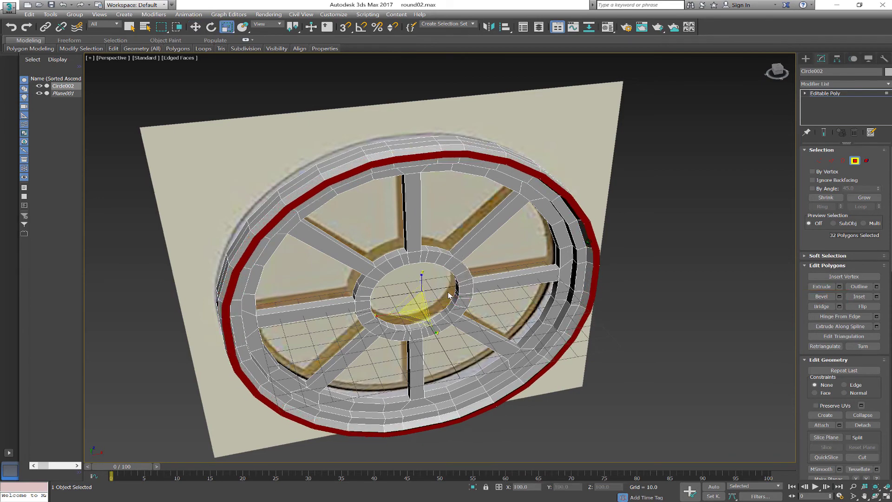
mouse_move(431, 302)
middle_mouse_down("alt")
mouse_move(420, 309)
mouse_move(487, 303)
mouse_move(497, 285)
mouse_move(454, 289)
mouse_move(488, 287)
middle_mouse_up("alt")
middle_click_drag(632, 299, 659, 279, "alt")
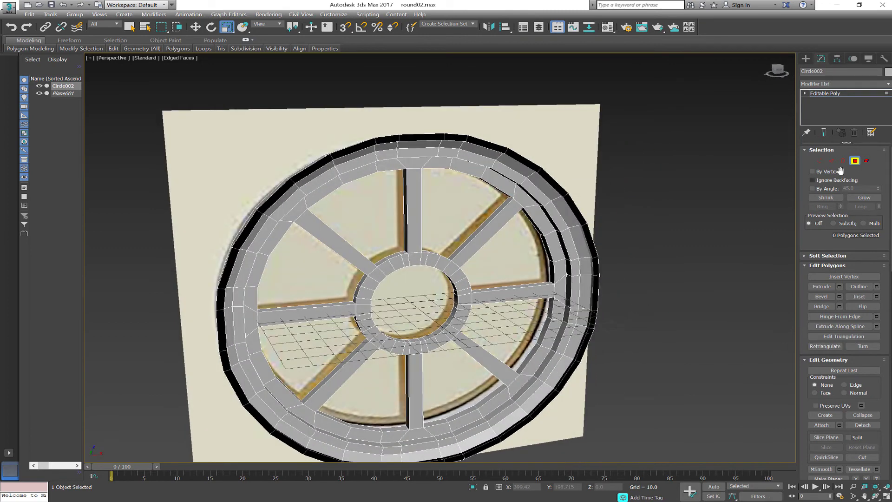
left_click(855, 160)
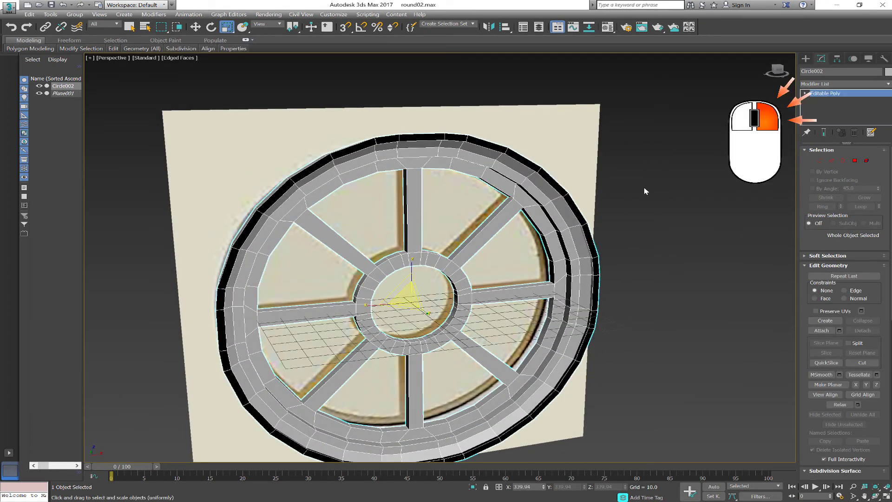
Step: Hide everything except the window frame and deselect it
key("e")
right_click(572, 232)
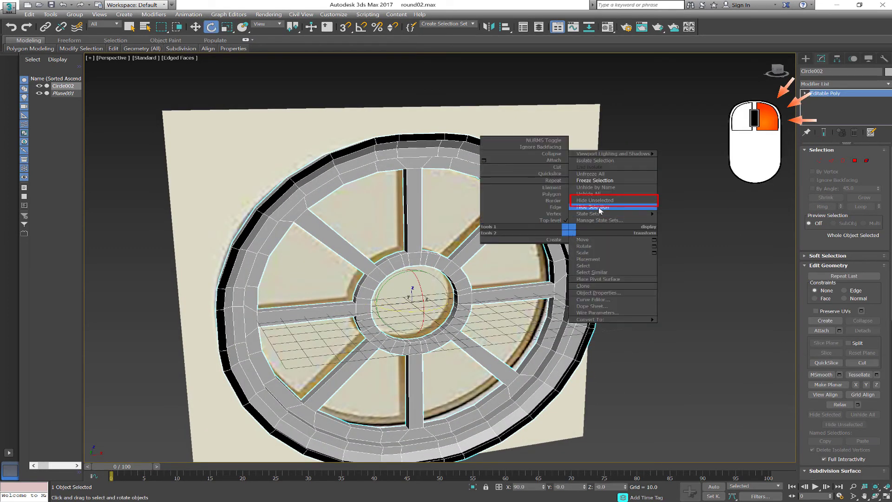
left_click(599, 200)
left_click(678, 262)
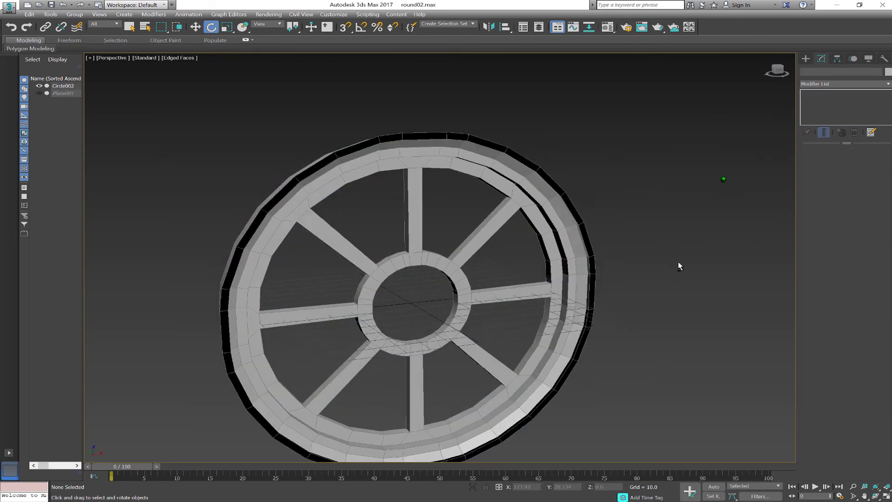
Step: Show the frame face-on in the Front view and start the Circle shape tool
mouse_move(678, 264)
middle_mouse_down("alt")
mouse_move(742, 263)
mouse_move(679, 255)
mouse_move(662, 263)
middle_mouse_up("alt")
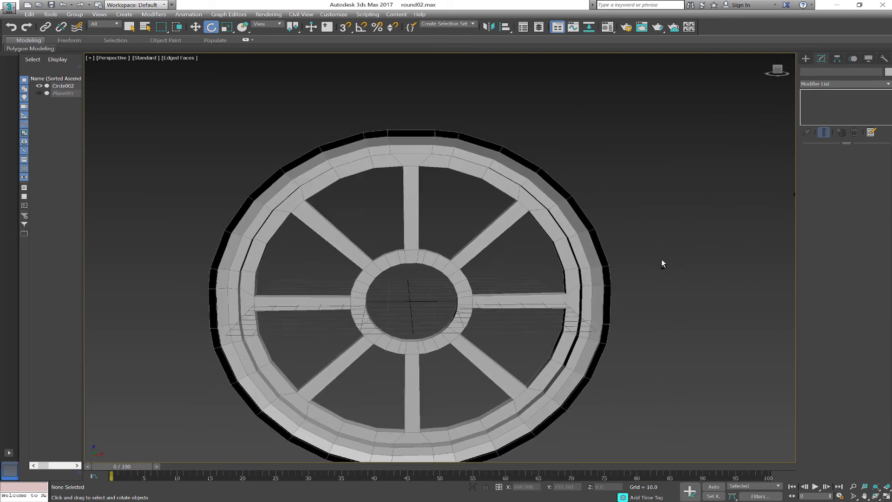
key("f")
left_click(806, 58)
left_click(825, 127)
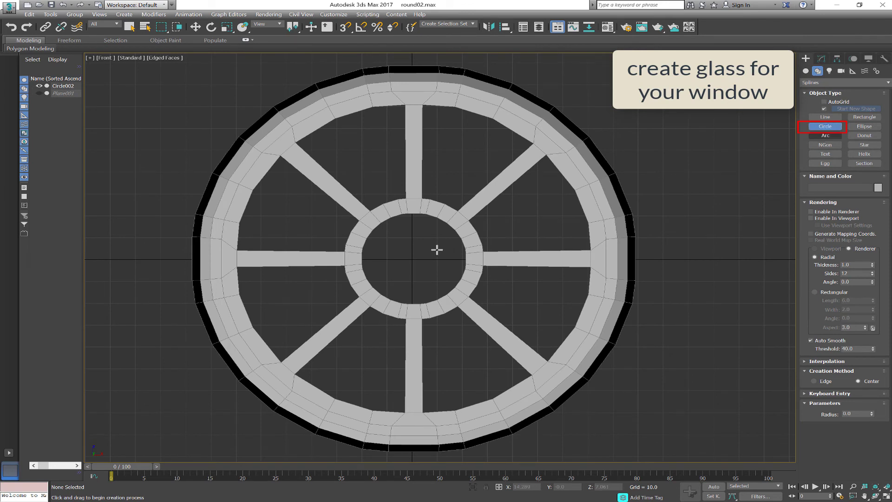
Step: Draw Circle003, radius 75.003, from the frame centre and convert it to Editable Poly
left_click_drag(412, 259, 415, 261)
left_click_drag(467, 327, 520, 393)
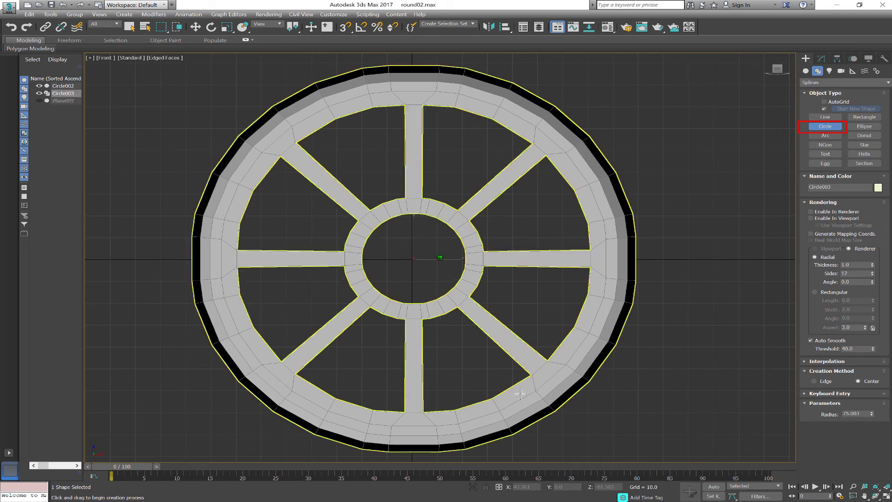
right_click(598, 322)
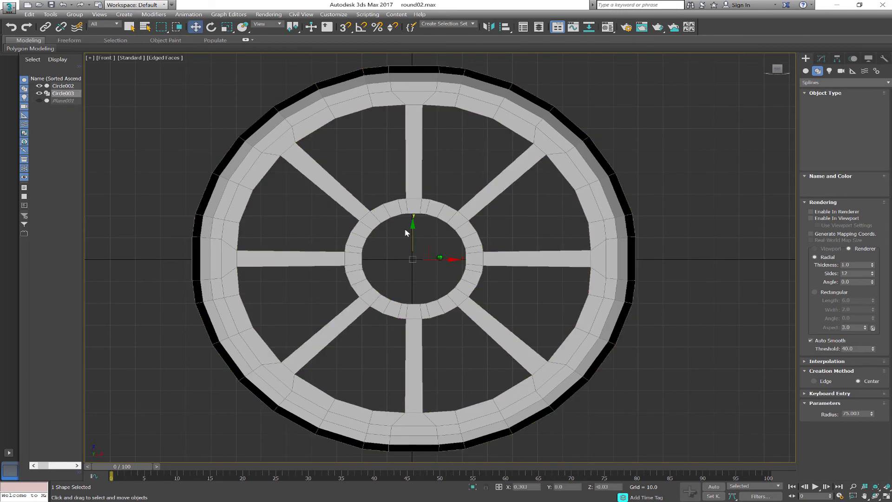
right_click(415, 264)
mouse_move(453, 347)
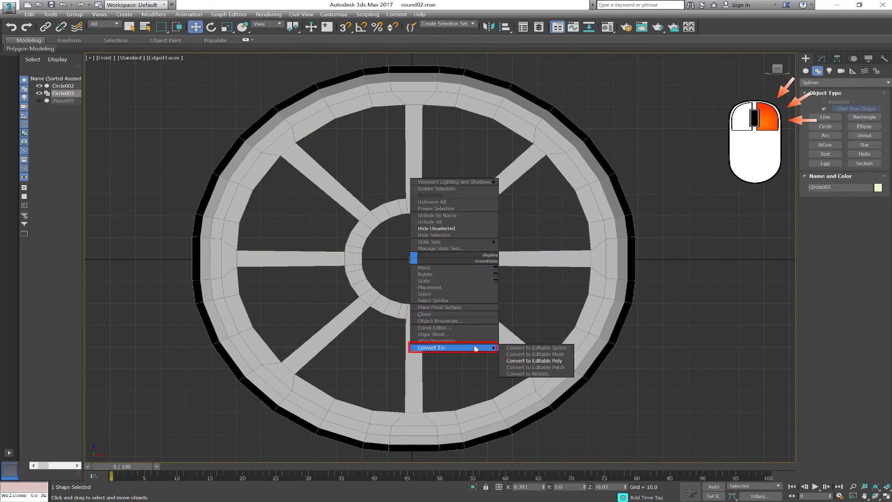
left_click(518, 361)
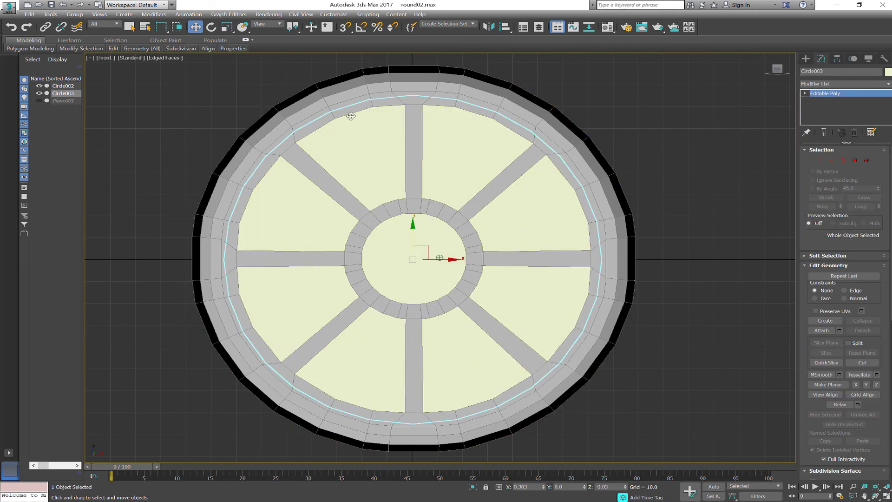
Step: Make the Top view active and maximize it
key("alt+w")
right_click(388, 229)
key("alt+w")
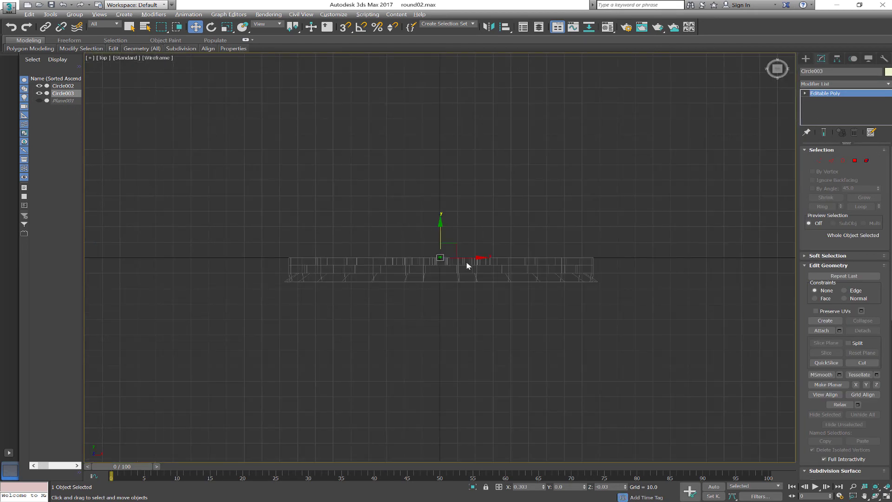
Step: Move Circle003 slightly back along Y in Top view, then maximize the Perspective view
scroll(467, 266, "up", 2)
left_click_drag(428, 223, 428, 226)
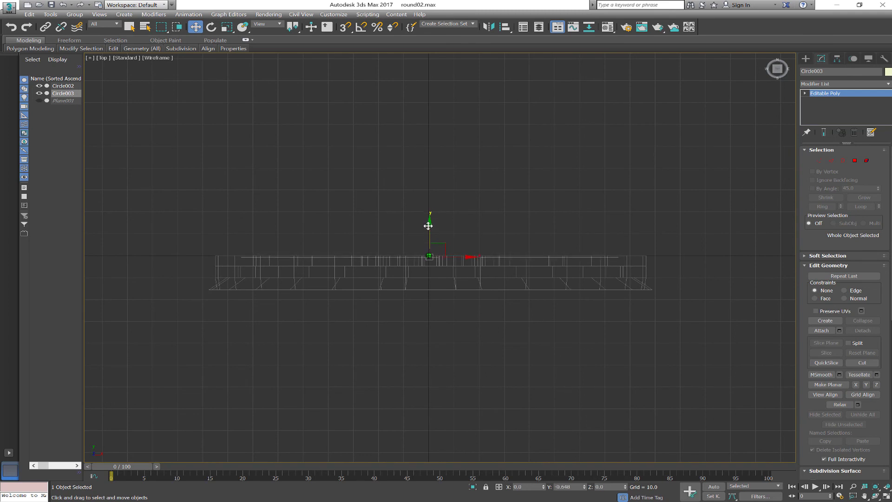
key("alt+w")
left_click(571, 304)
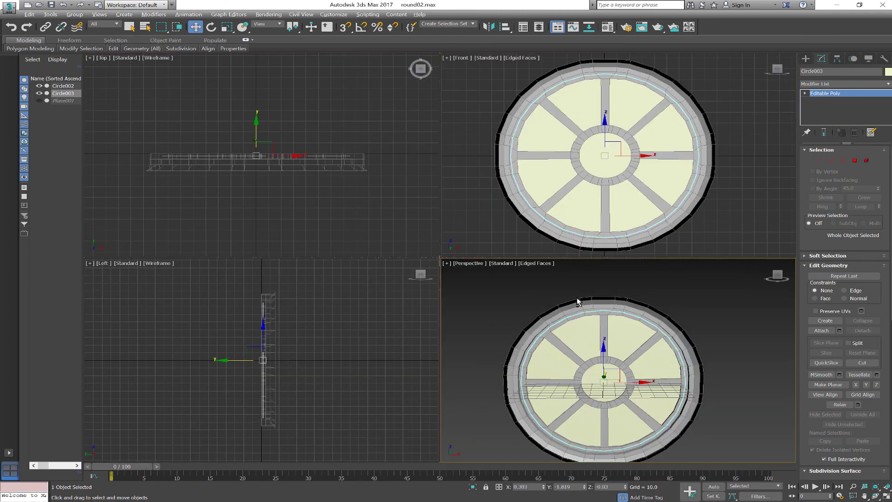
key("alt+w")
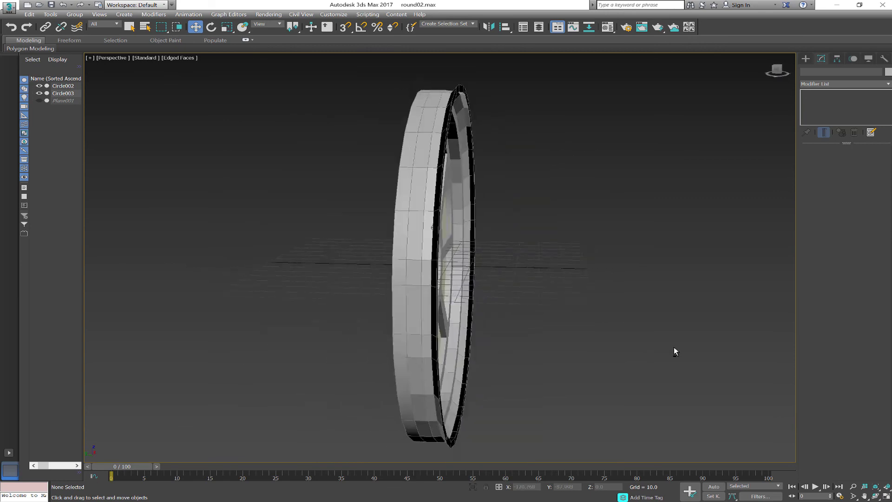